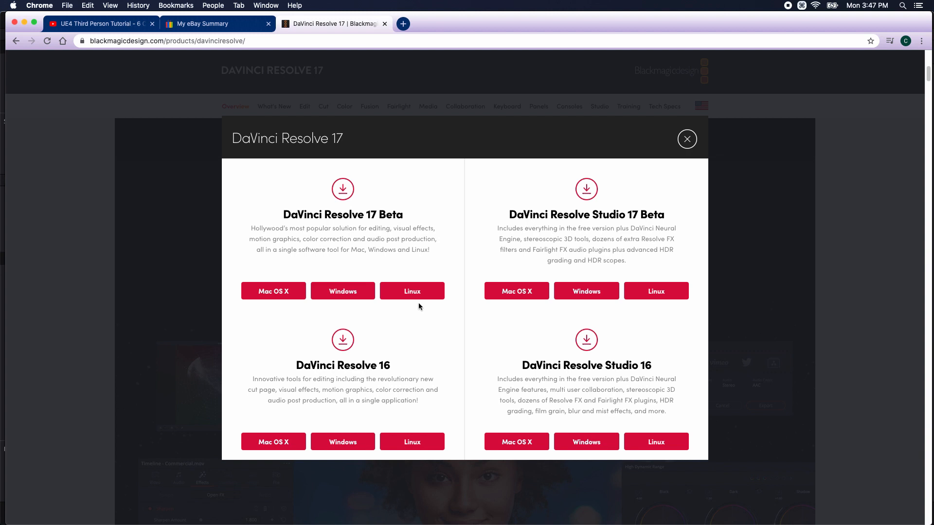
- Close the DaVinci Resolve 17 download dialog and minimize the browser to switch to DaVinci Resolve
{"action": "left_click", "coordinate": [686, 140]}
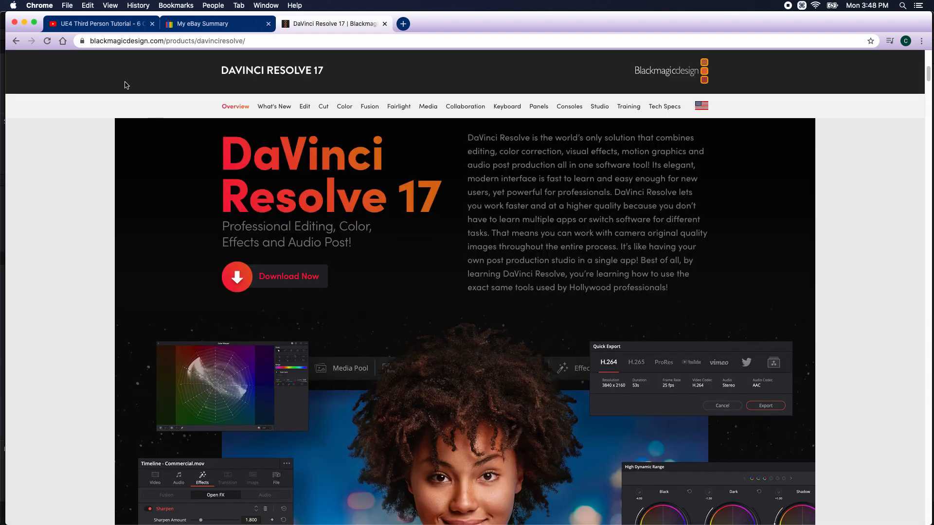
{"action": "left_click", "coordinate": [23, 22]}
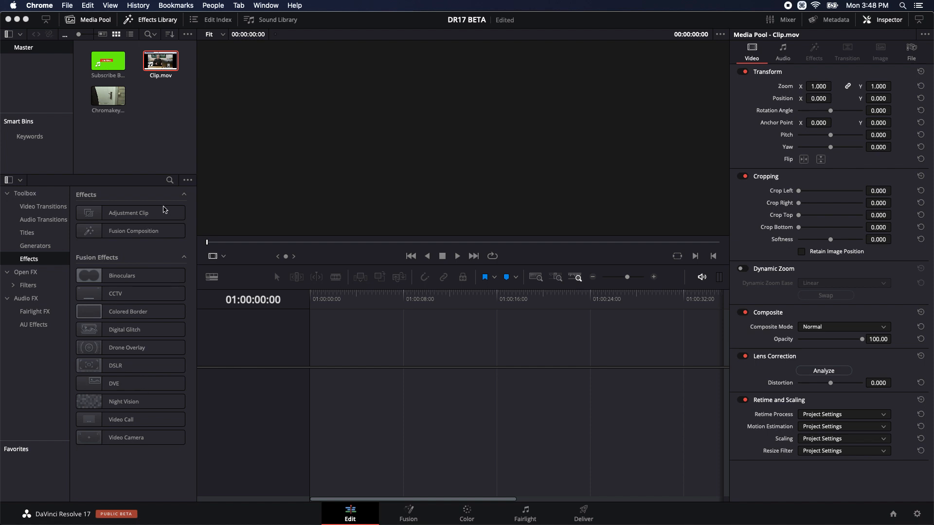
- Place Clip.mov from the media pool into a new timeline
{"action": "left_click", "coordinate": [188, 147]}
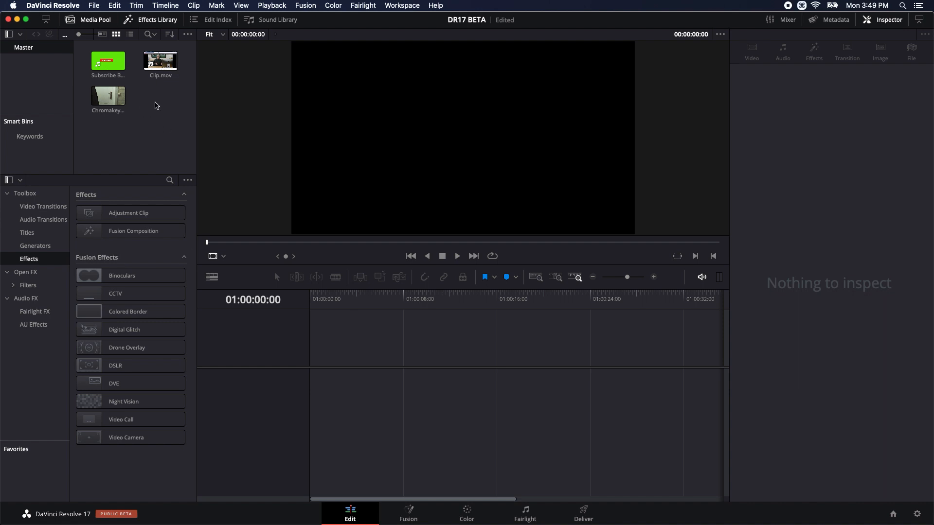
{"action": "left_click", "coordinate": [155, 60]}
{"action": "left_click_drag", "start_coordinate": [156, 60], "coordinate": [480, 167]}
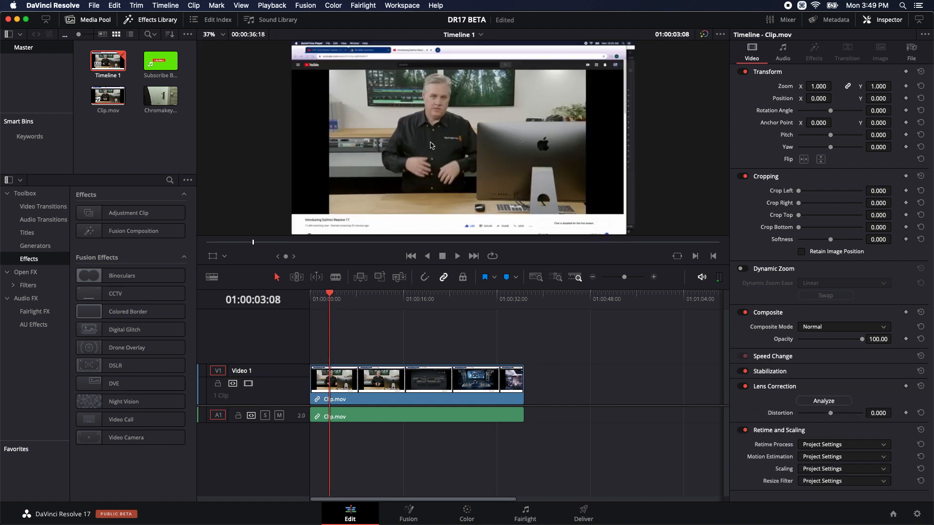
{"action": "left_click", "coordinate": [280, 7]}
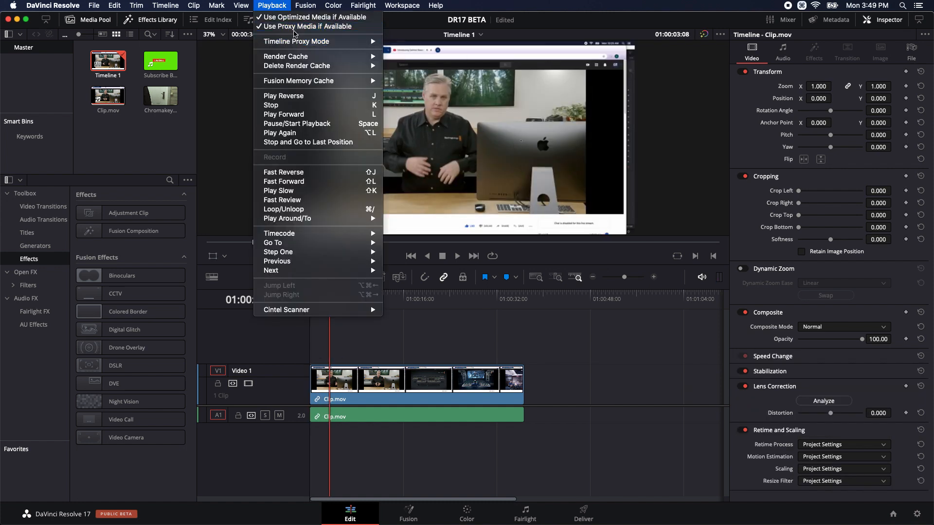
{"action": "key", "text": "Escape"}
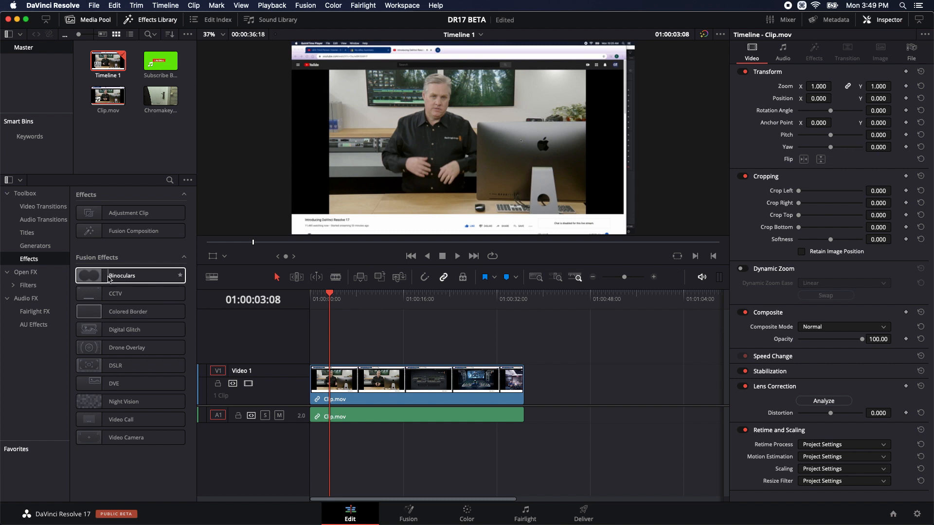
- Apply the Binoculars effect to Clip.mov with Blur Strength 0.543, Aberration Distance 0.394, Aberration Strength 0.157 and Vignette Size 0.8228
{"action": "left_click_drag", "start_coordinate": [112, 275], "coordinate": [368, 385]}
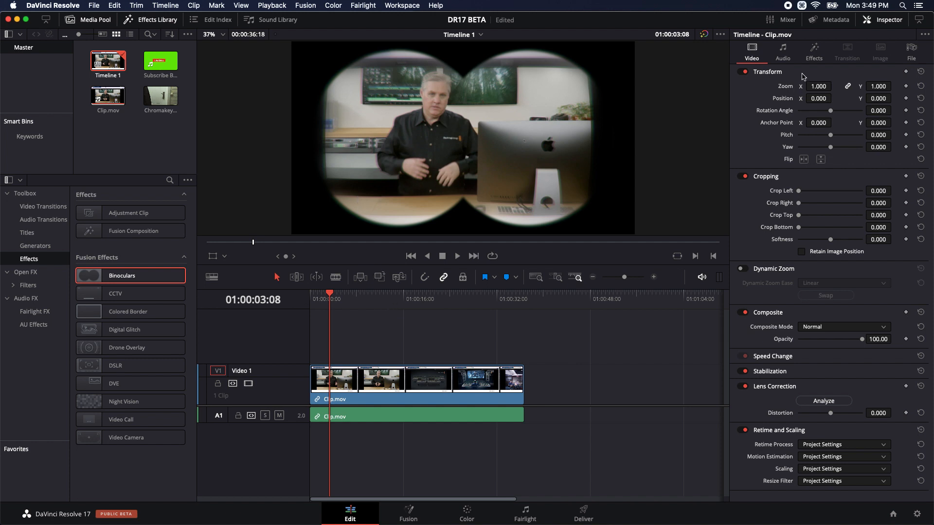
{"action": "left_click", "coordinate": [814, 49]}
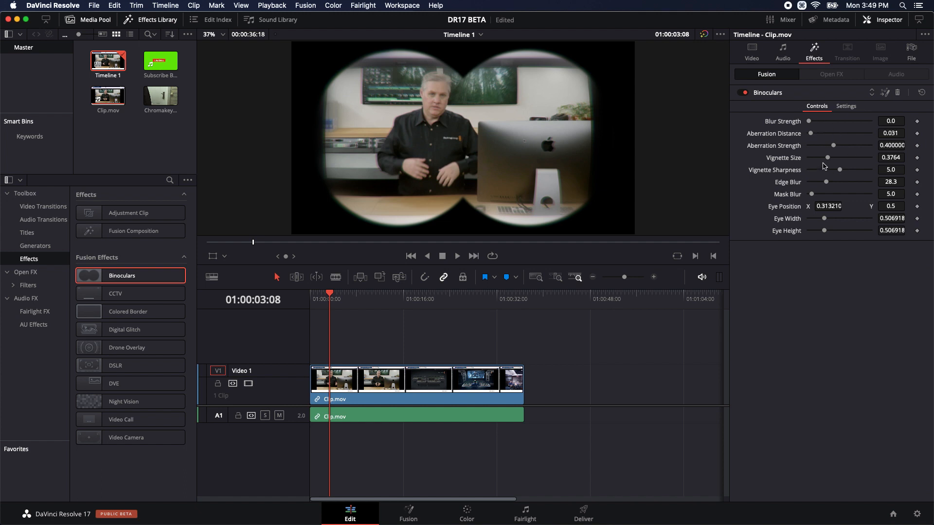
{"action": "left_click_drag", "start_coordinate": [827, 157], "coordinate": [842, 122]}
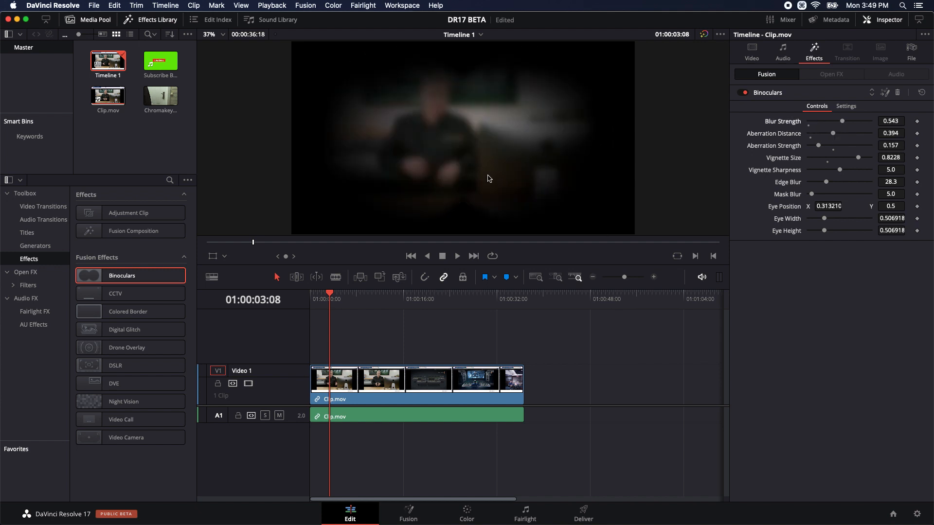
- Turn the Binoculars effect on Clip.mov off and on for comparison, and reset all its parameters to default
{"action": "left_click", "coordinate": [379, 387]}
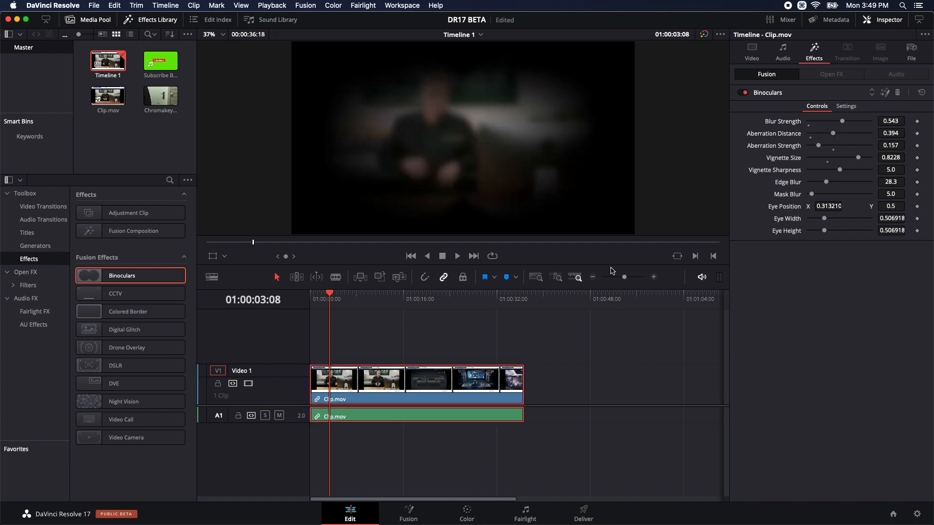
{"action": "left_click", "coordinate": [743, 92]}
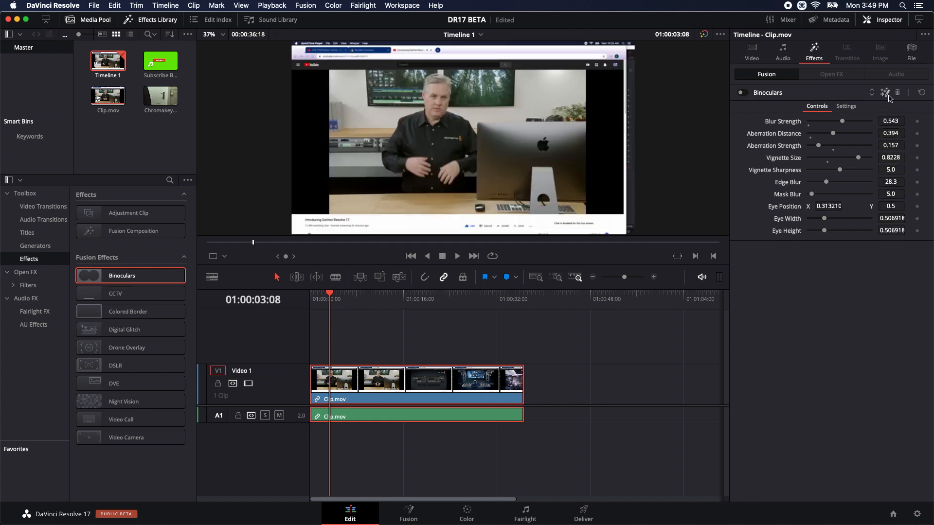
{"action": "left_click", "coordinate": [743, 92]}
{"action": "left_click", "coordinate": [921, 93]}
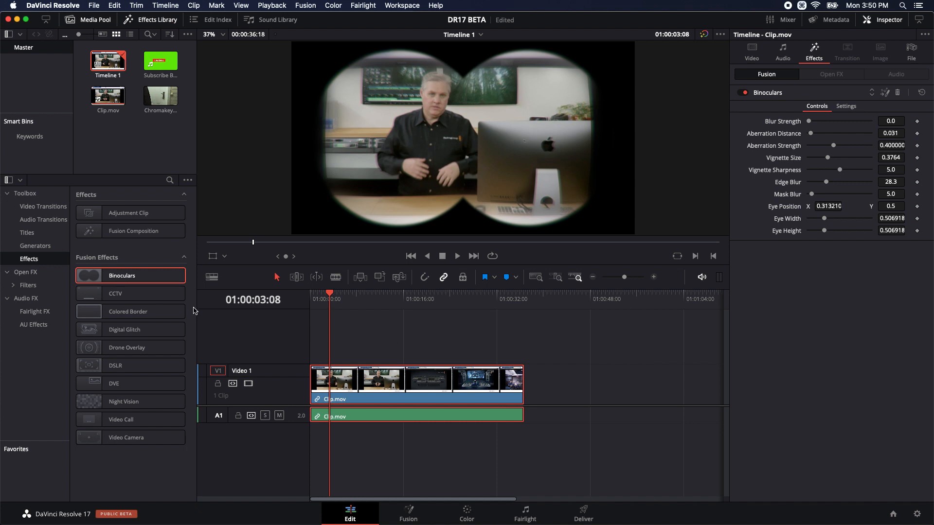
- Preview the CCTV effect on the clip, declining the Studio purchase offers and dismissing the unknown-tool warnings with Do not show this again enabled
{"action": "mouse_move", "coordinate": [131, 296]}
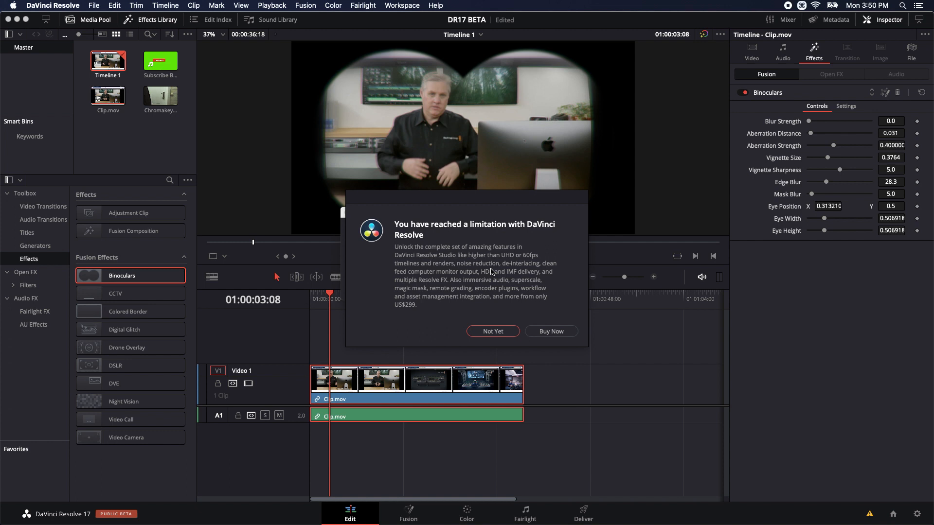
{"action": "left_click", "coordinate": [493, 332]}
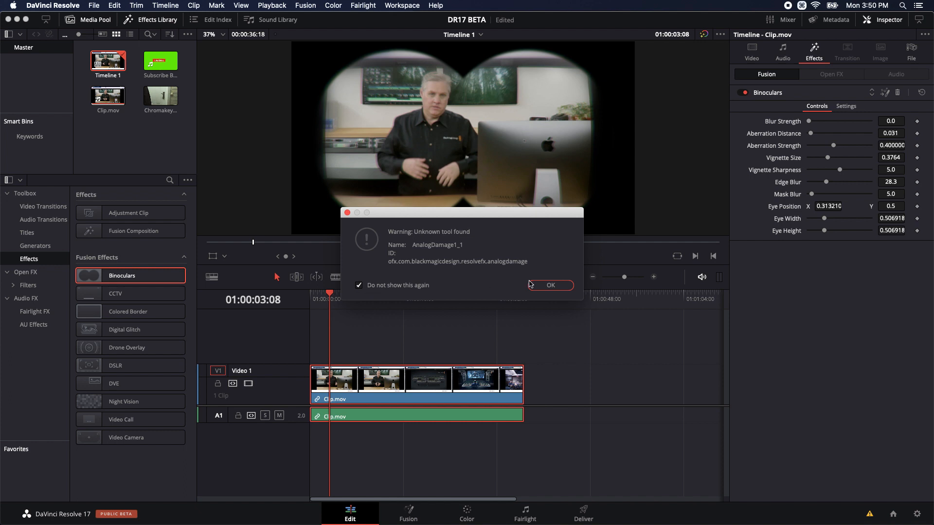
{"action": "left_click", "coordinate": [562, 286]}
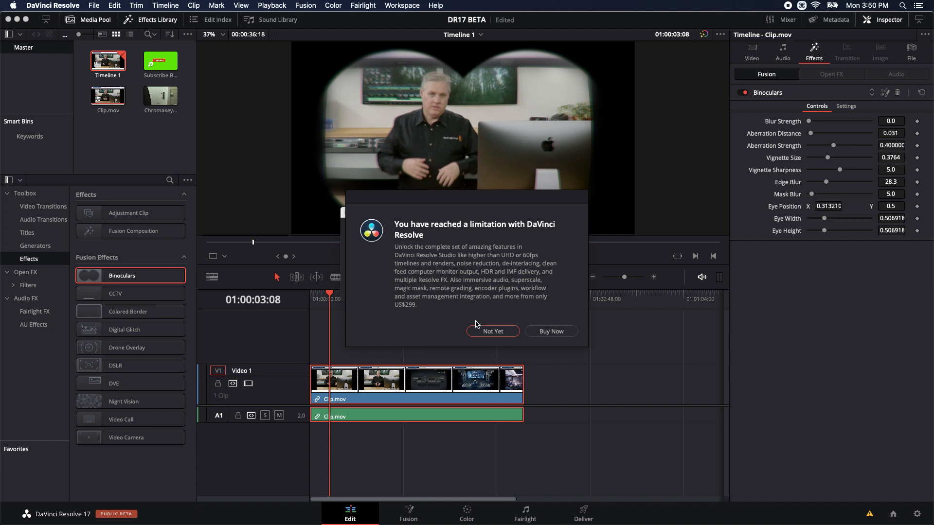
{"action": "left_click", "coordinate": [487, 332]}
{"action": "left_click", "coordinate": [359, 285]}
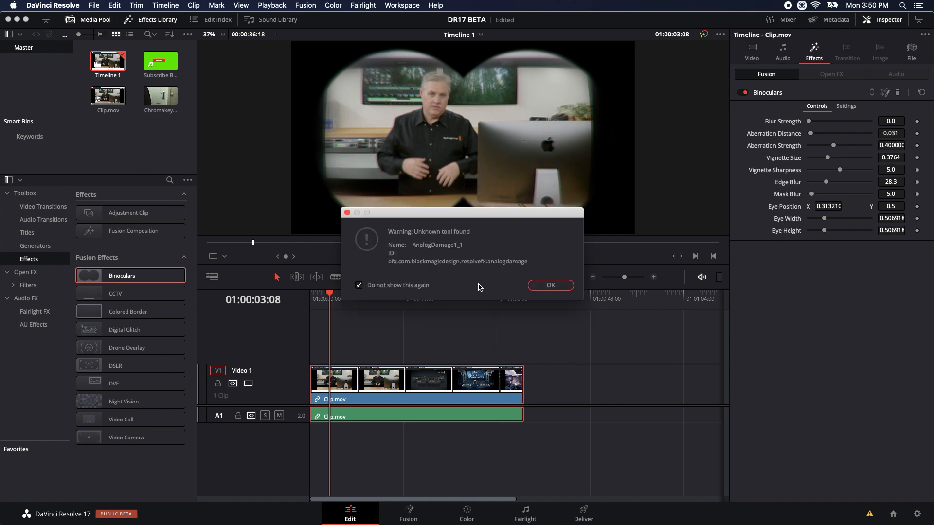
{"action": "left_click", "coordinate": [542, 286]}
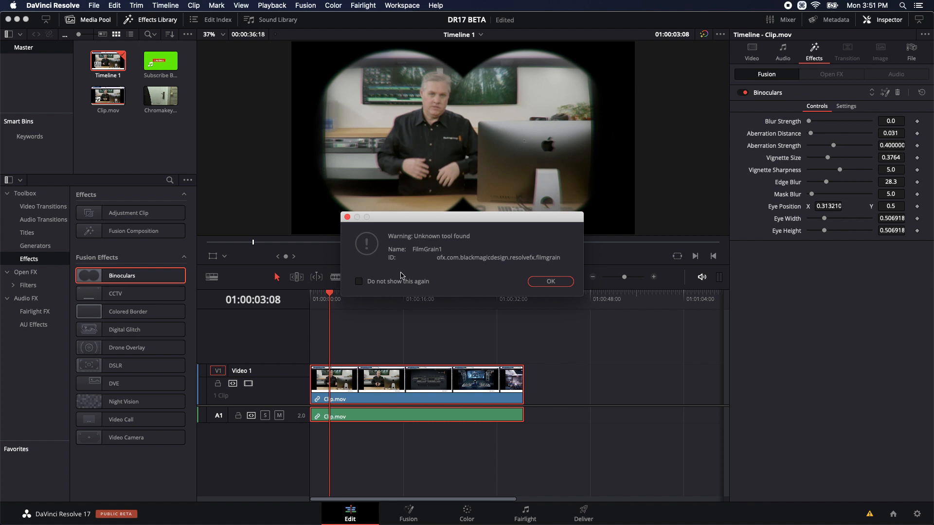
{"action": "left_click", "coordinate": [359, 281]}
{"action": "left_click", "coordinate": [558, 283]}
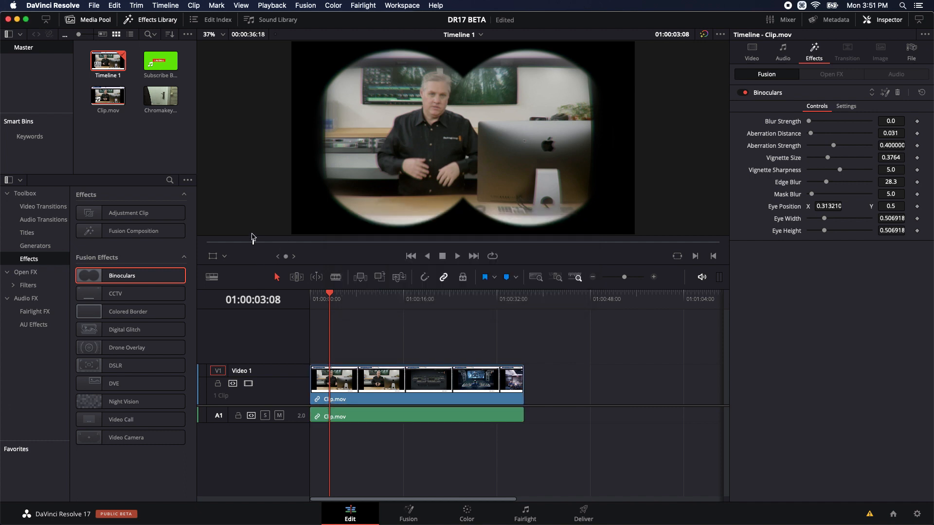
- Check the effects library's Hover Scrub Preview option and skim the previews of the available title templates
{"action": "left_click", "coordinate": [187, 180]}
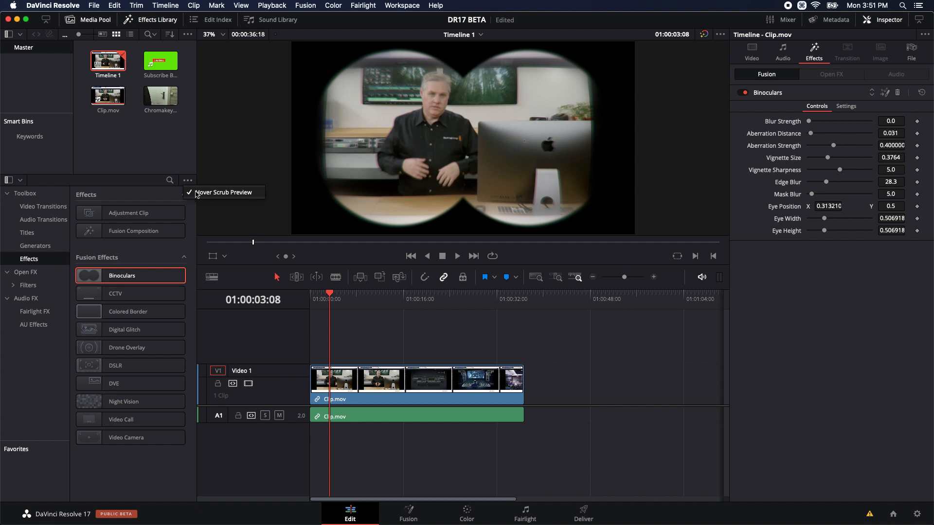
{"action": "left_click", "coordinate": [195, 193]}
{"action": "left_click", "coordinate": [27, 232]}
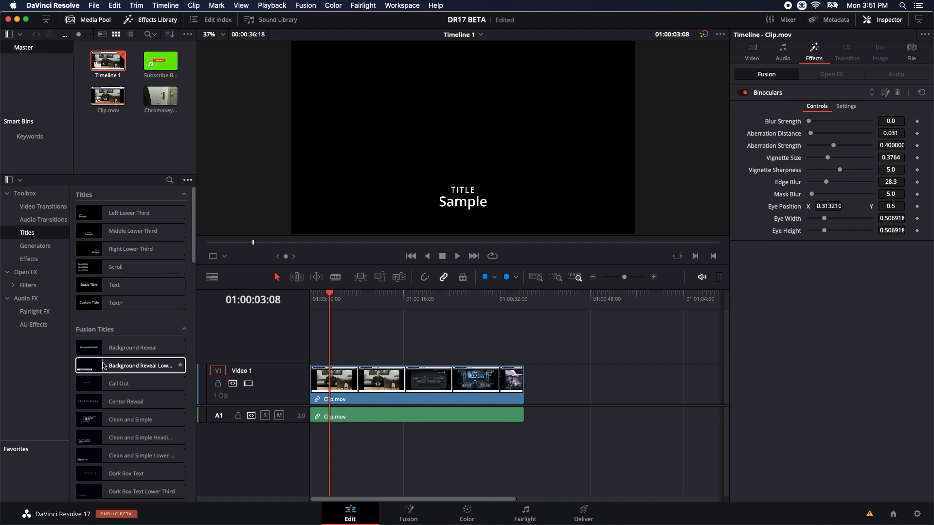
{"action": "scroll", "coordinate": [103, 363], "scroll_direction": "down", "scroll_amount": 15}
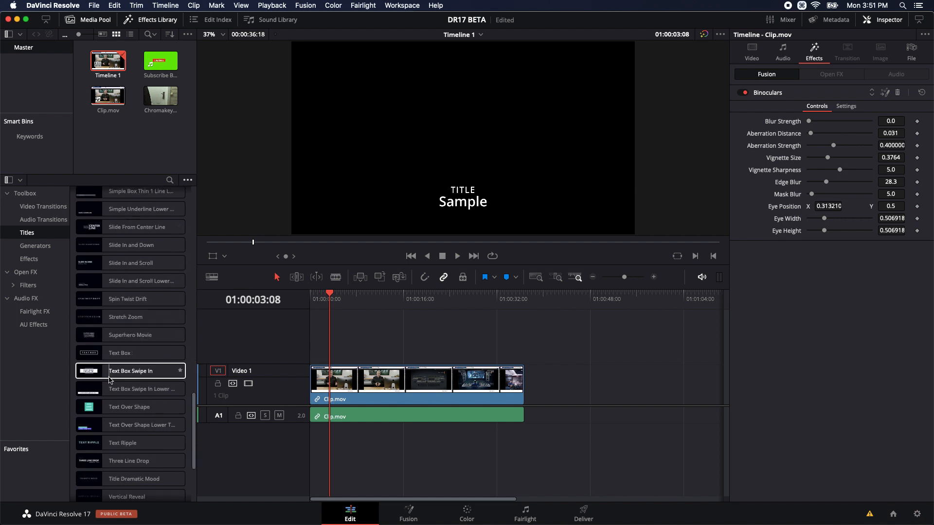
{"action": "scroll", "coordinate": [111, 374], "scroll_direction": "up", "scroll_amount": 12}
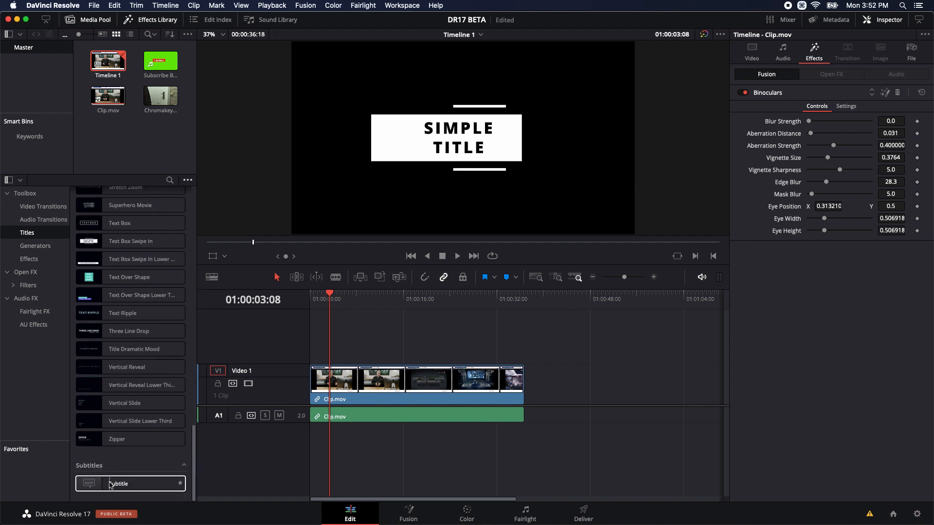
{"action": "scroll", "coordinate": [134, 315], "scroll_direction": "up", "scroll_amount": 8}
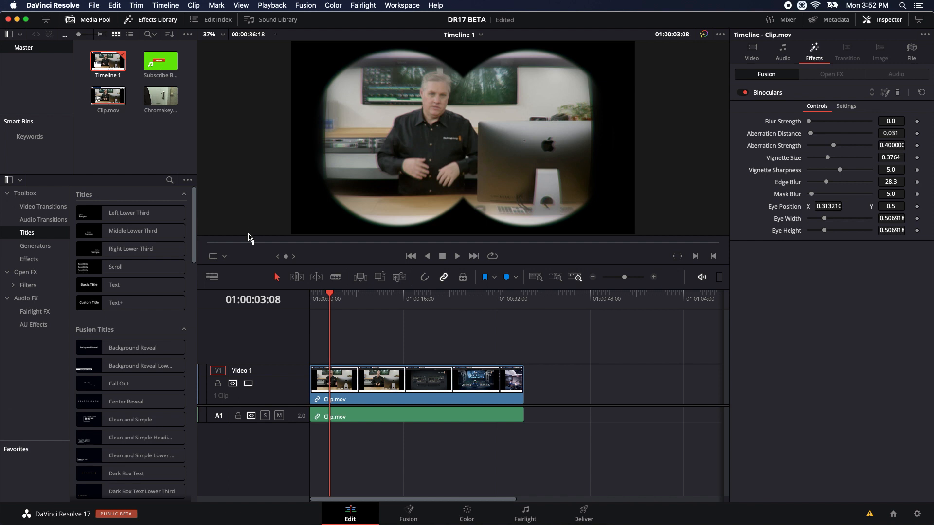
- Delete Clip.mov from the timeline and place the Subscribe Button clip at the start of Video 1 instead
{"action": "left_click", "coordinate": [384, 379]}
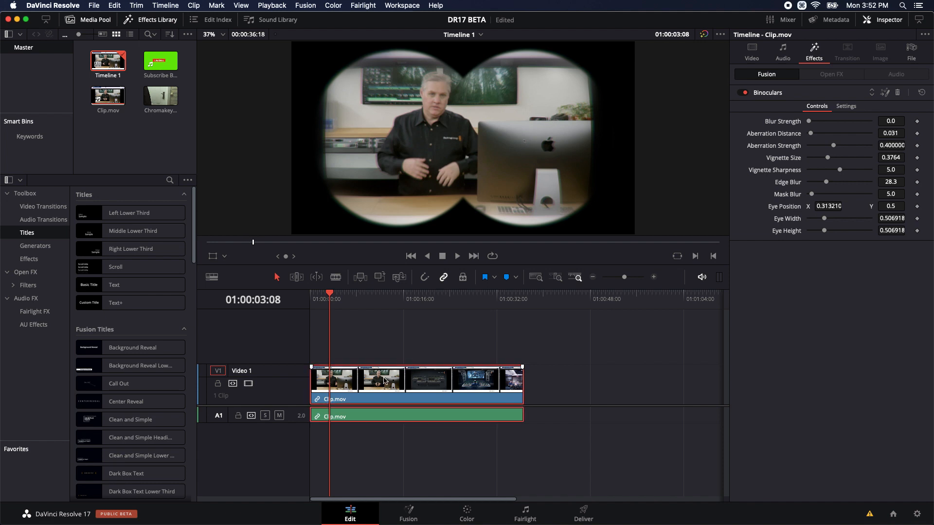
{"action": "key", "text": "BackSpace"}
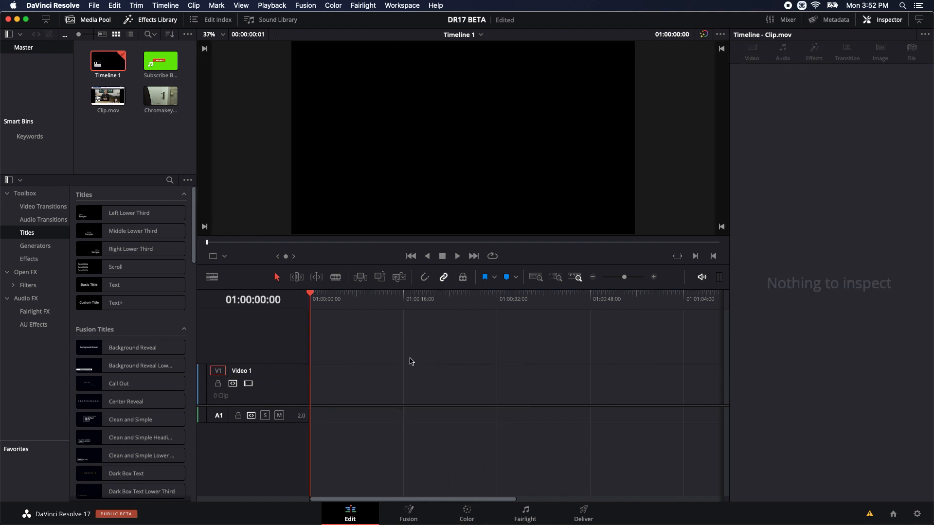
{"action": "left_click", "coordinate": [28, 259]}
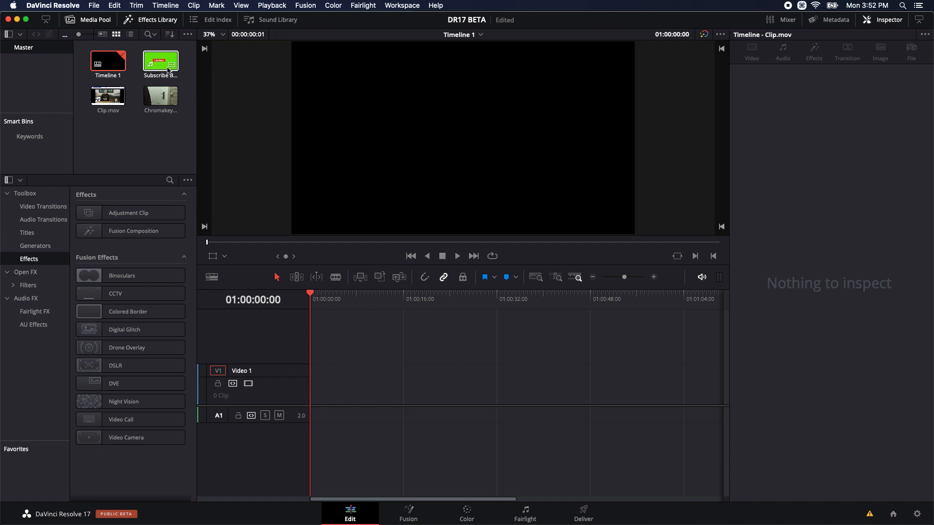
{"action": "left_click_drag", "start_coordinate": [161, 63], "coordinate": [311, 406]}
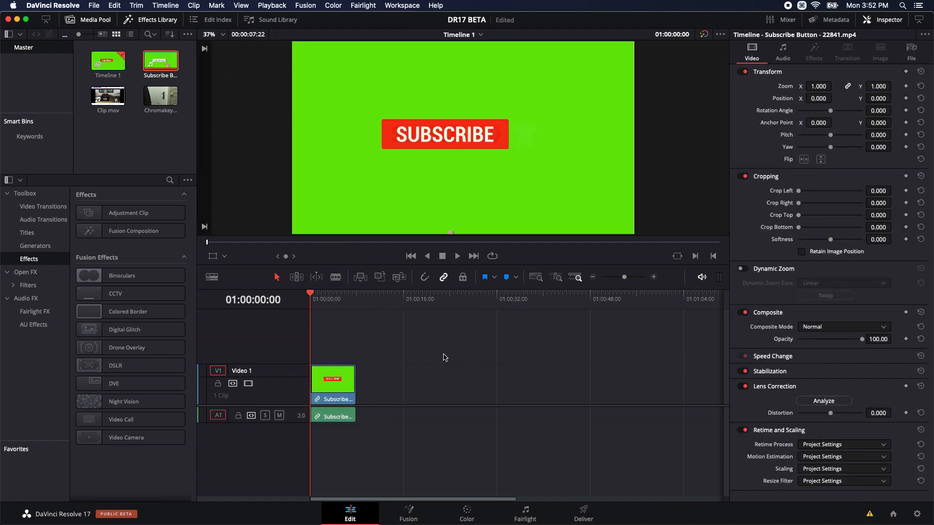
- Search the Open FX effects for "key" and apply the 3D Keyer to the Subscribe Button clip
{"action": "left_click", "coordinate": [26, 276]}
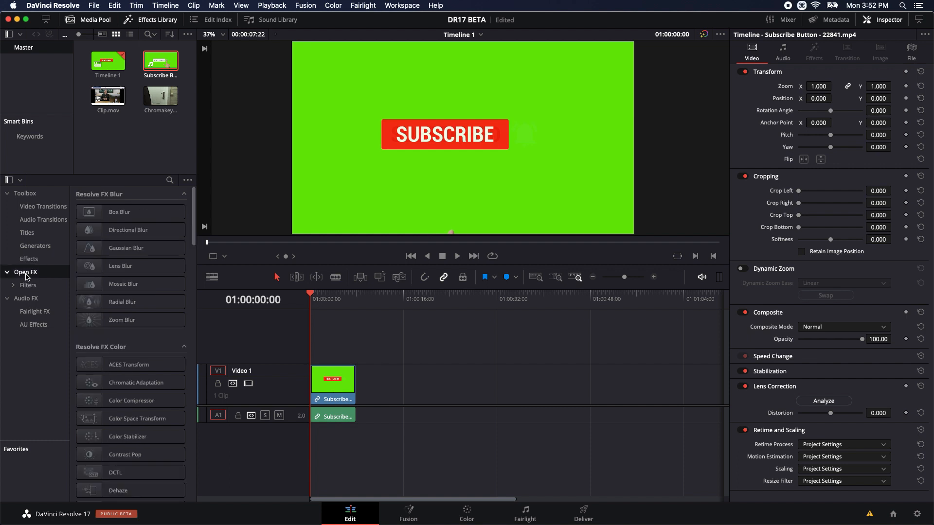
{"action": "left_click", "coordinate": [170, 180]}
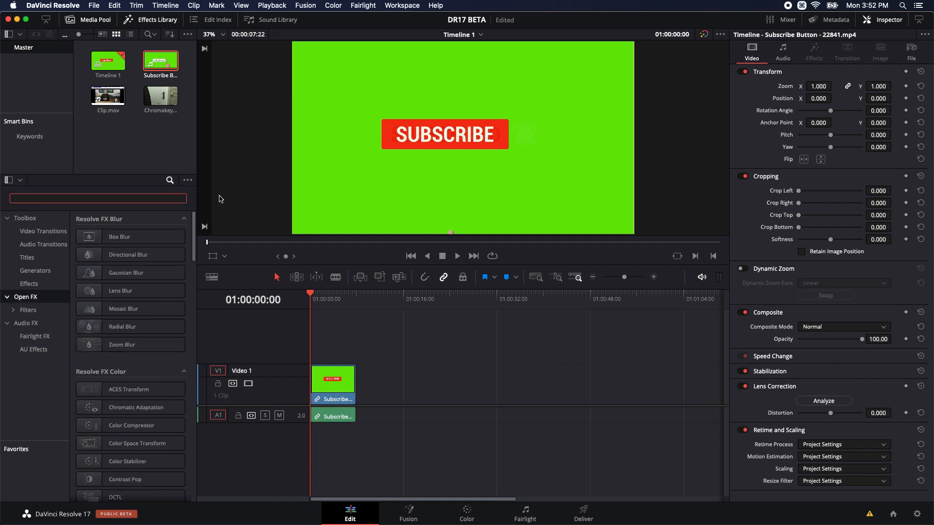
{"action": "type", "text": "key"}
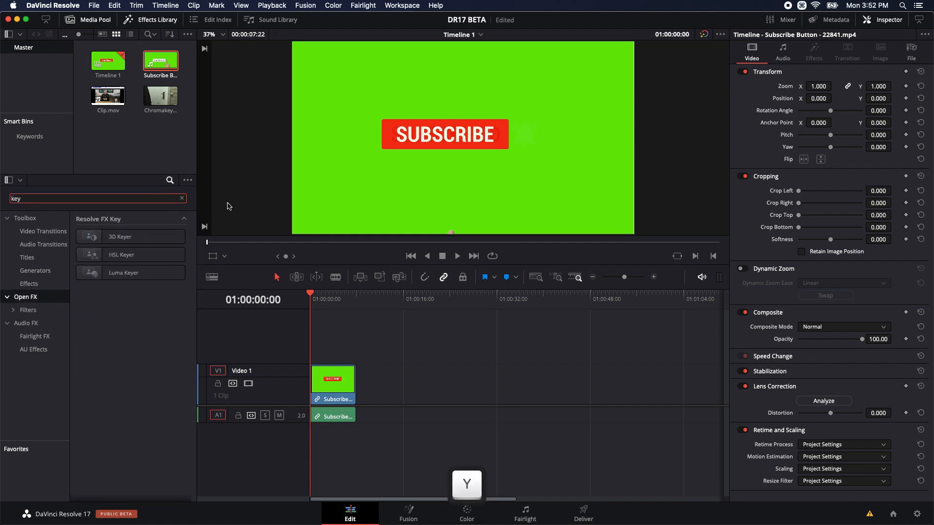
{"action": "left_click_drag", "start_coordinate": [122, 237], "coordinate": [332, 375]}
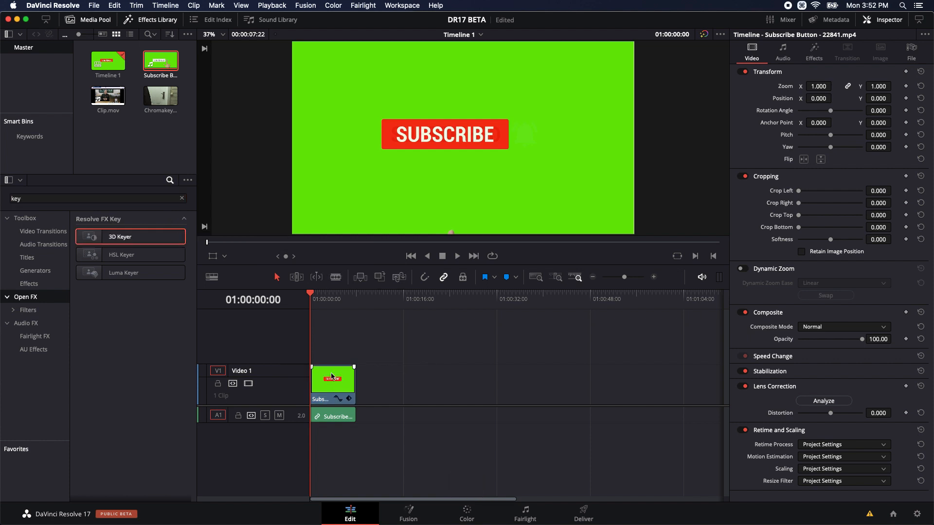
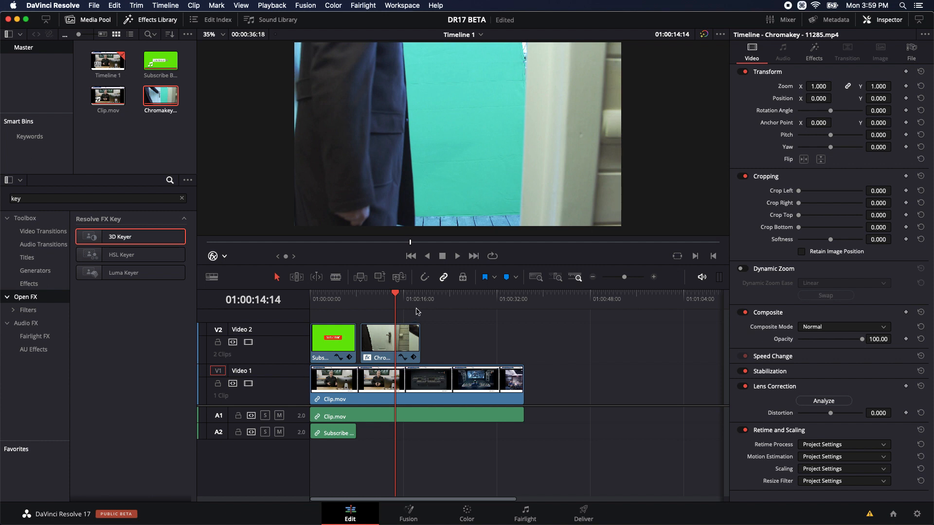
- Key out the green screen in the Chromakey clip's doorway with a 3D Keyer stroke and enable Despill
{"action": "left_click", "coordinate": [812, 52]}
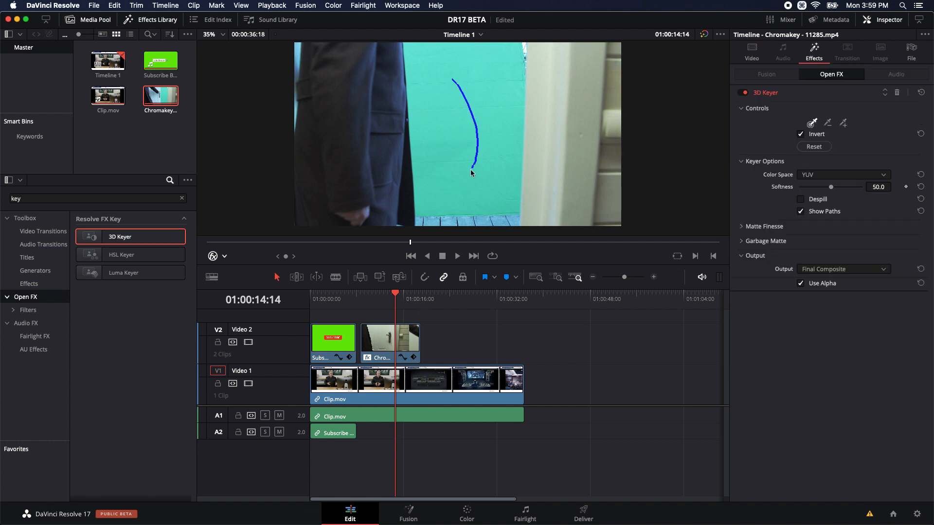
{"action": "left_click_drag", "start_coordinate": [471, 169], "coordinate": [471, 168]}
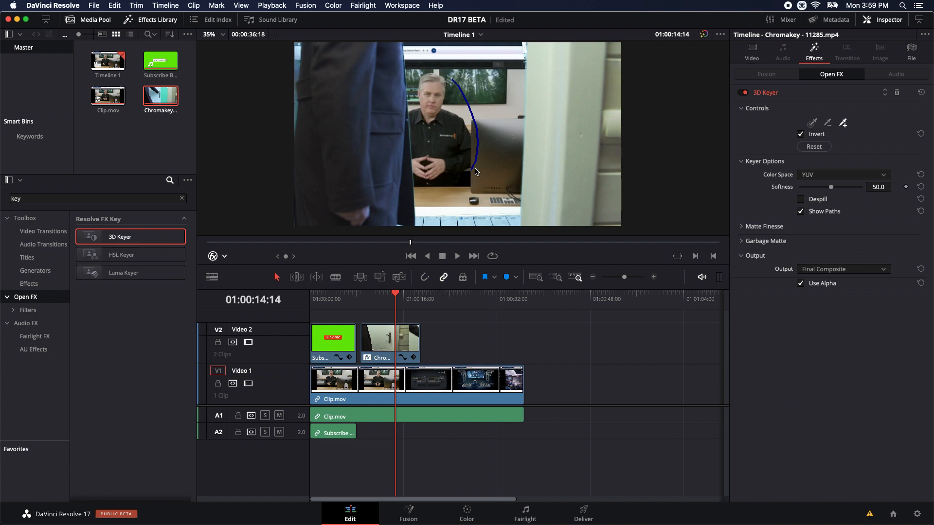
{"action": "left_click", "coordinate": [800, 199]}
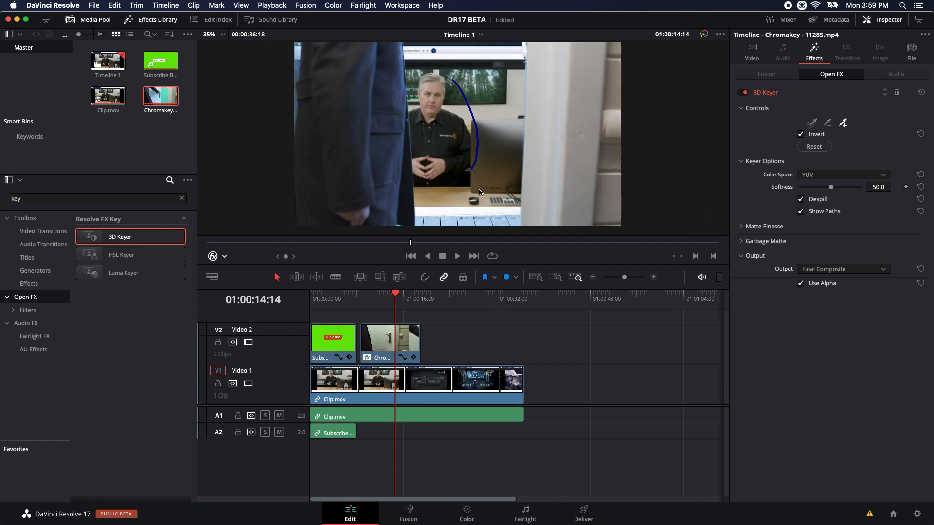
- Play the keyed Chromakey clip briefly and set the 3D Keyer's Matte Finesse Denoise to 28.7 and Clean Black to 49.6
{"action": "key", "text": "space"}
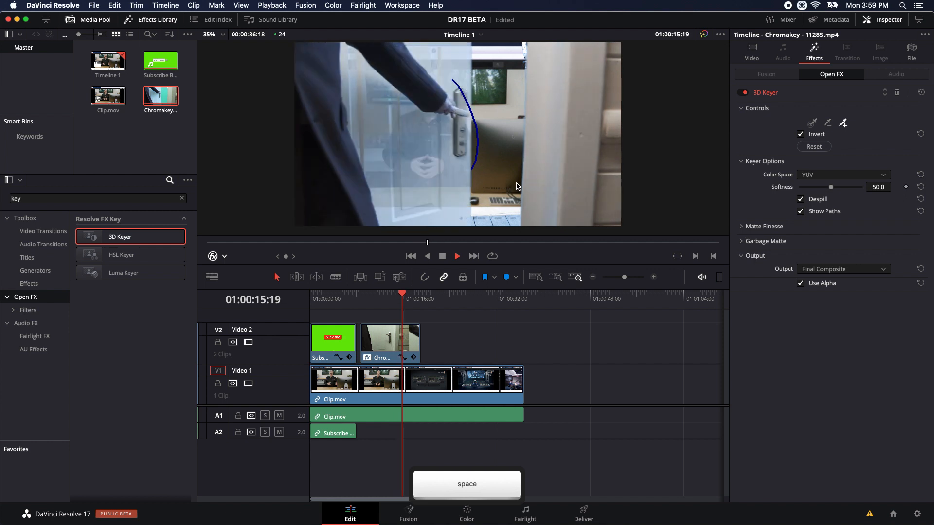
{"action": "key", "text": "space"}
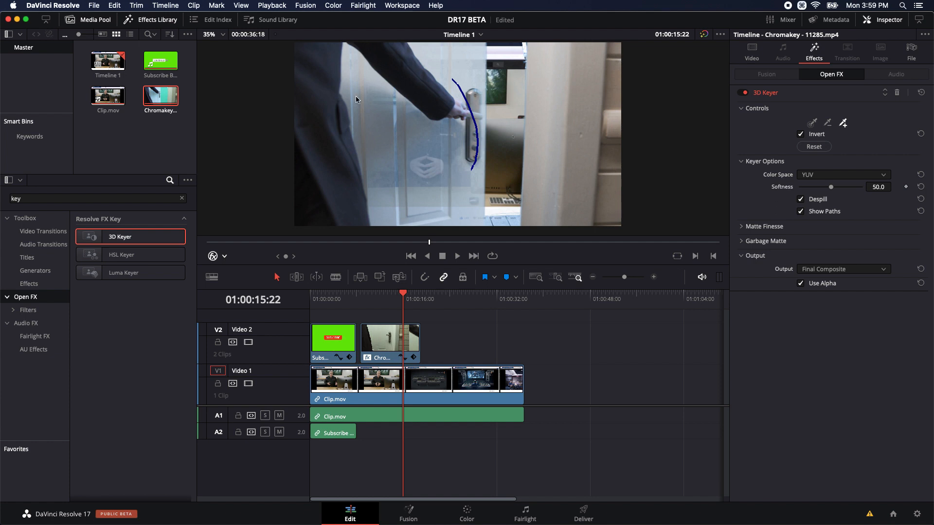
{"action": "left_click", "coordinate": [743, 227]}
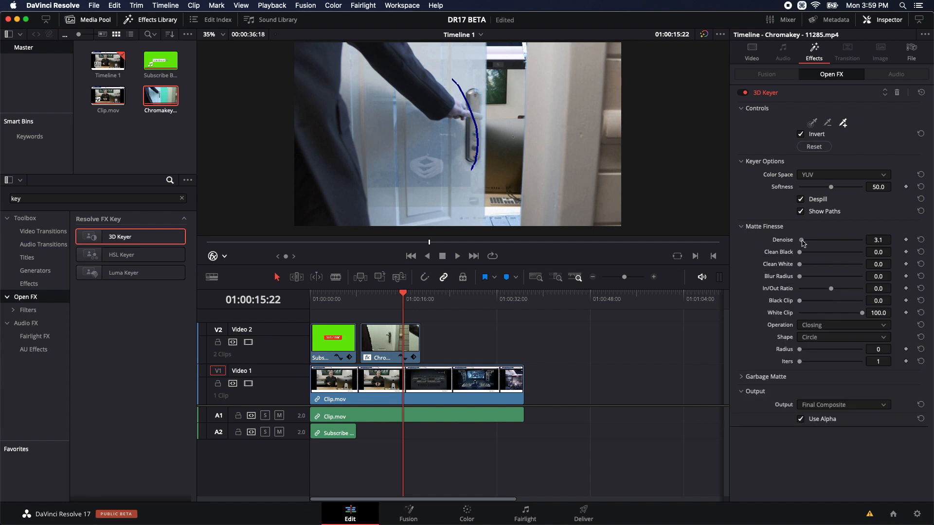
{"action": "left_click_drag", "start_coordinate": [800, 241], "coordinate": [818, 242]}
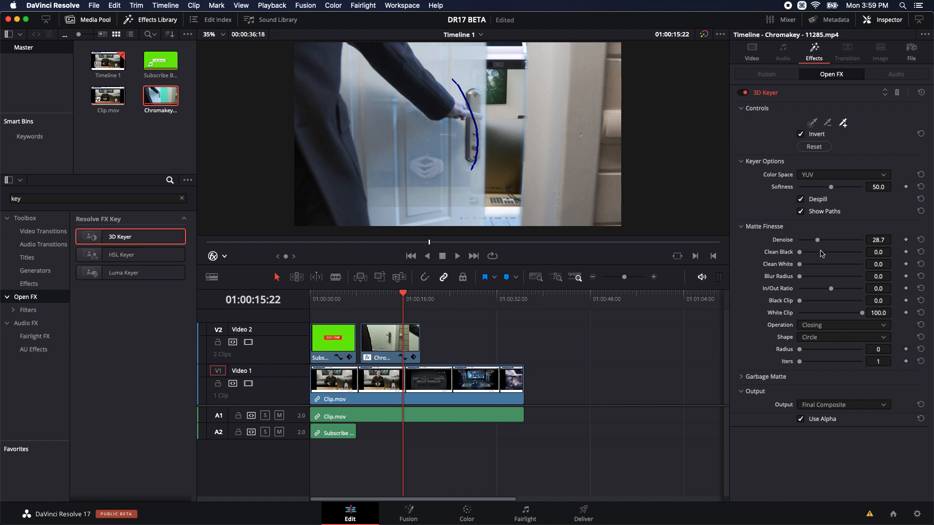
{"action": "left_click_drag", "start_coordinate": [800, 252], "coordinate": [831, 253]}
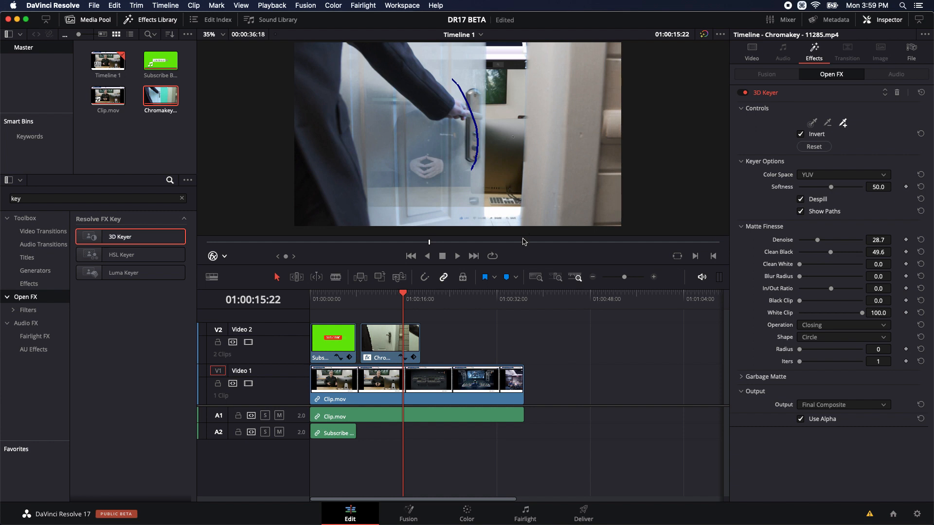
- View the keyer output as Alpha Highlight B/W and refine the matte with Clean White 67.4 and White Clip 55.8
{"action": "left_click", "coordinate": [823, 408]}
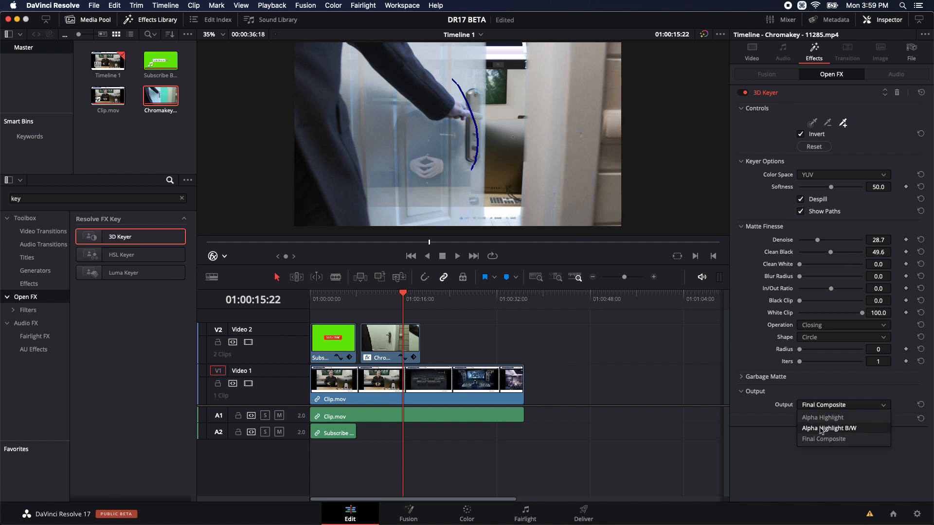
{"action": "left_click", "coordinate": [822, 429]}
{"action": "left_click_drag", "start_coordinate": [799, 264], "coordinate": [841, 271]}
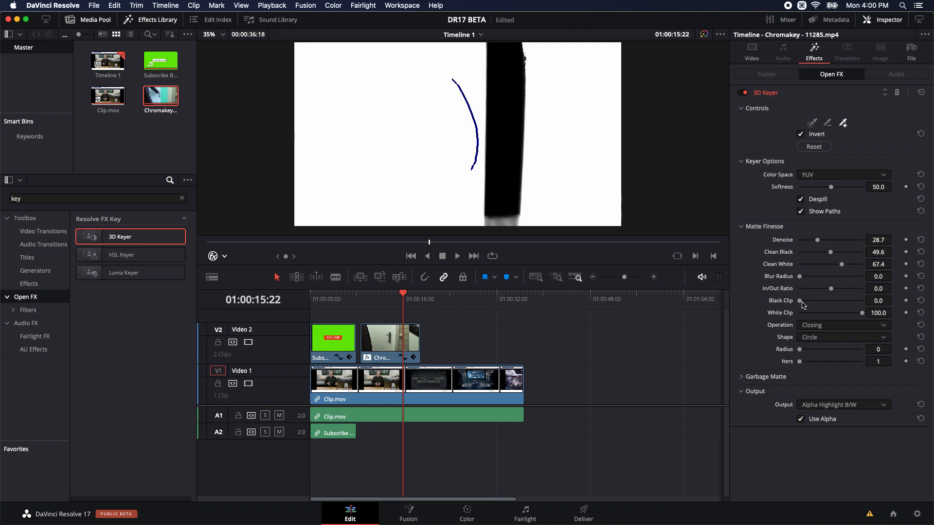
{"action": "mouse_move", "coordinate": [801, 303]}
{"action": "left_mouse_down"}
{"action": "mouse_move", "coordinate": [813, 302]}
{"action": "mouse_move", "coordinate": [799, 302]}
{"action": "left_mouse_up"}
{"action": "left_click_drag", "start_coordinate": [862, 313], "coordinate": [834, 315]}
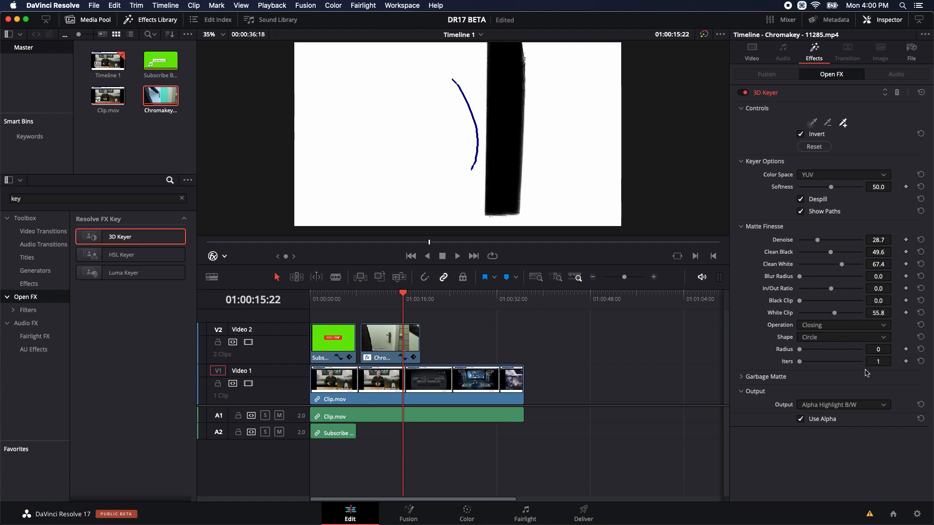
- Set the keyer output back to Final Composite and play the Chromakey clip from near its start to review the key
{"action": "left_click", "coordinate": [816, 405]}
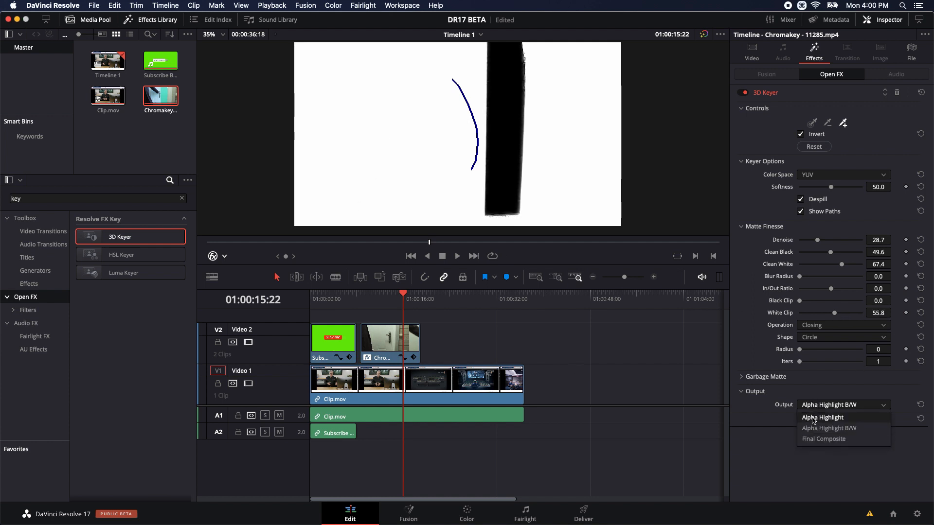
{"action": "left_click", "coordinate": [822, 439]}
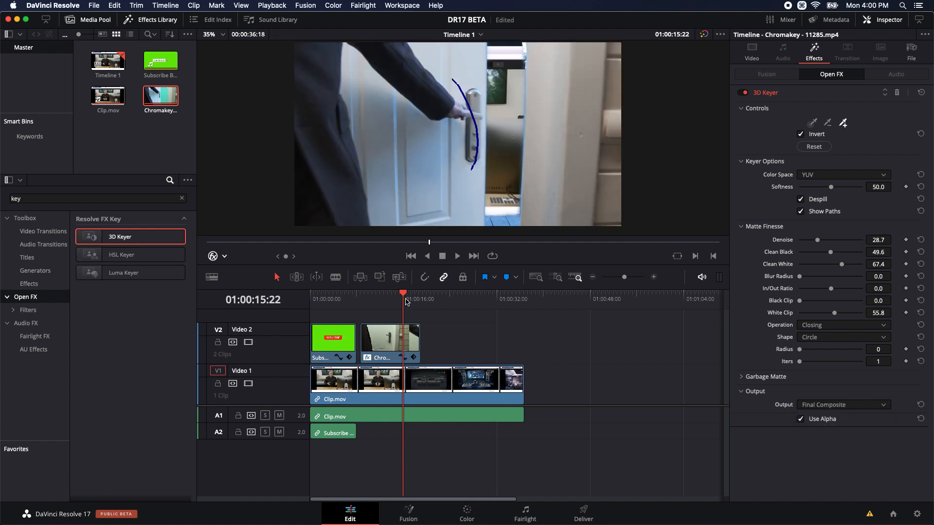
{"action": "left_click_drag", "start_coordinate": [406, 301], "coordinate": [375, 299]}
{"action": "key", "text": "space"}
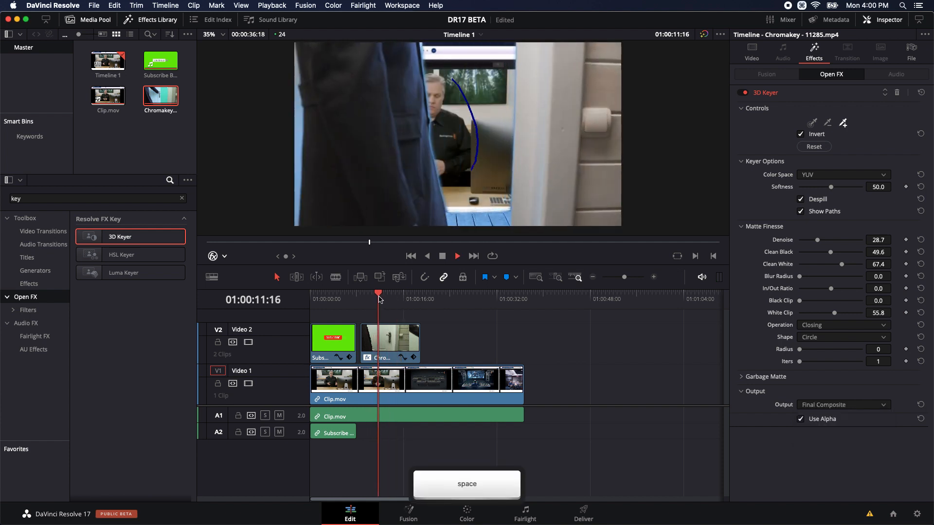
{"action": "key", "text": "space"}
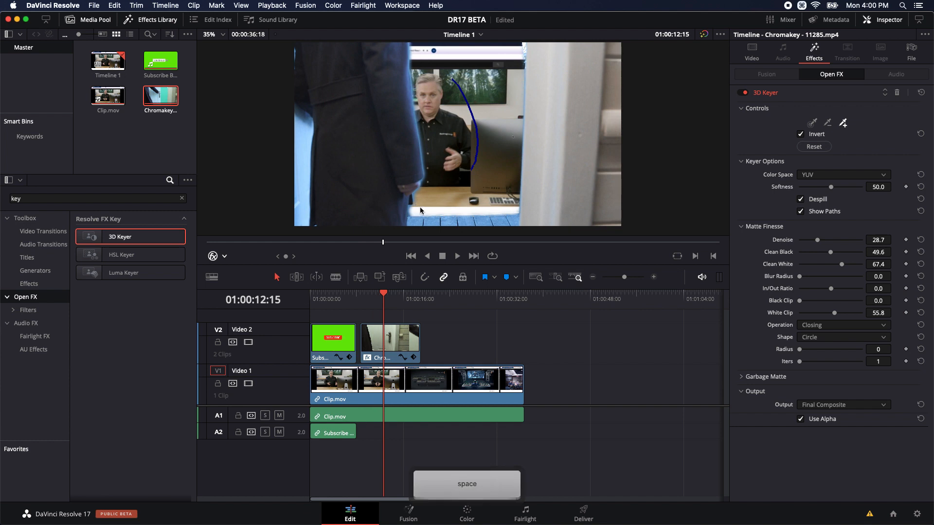
{"action": "mouse_move", "coordinate": [830, 187]}
{"action": "left_mouse_down"}
{"action": "mouse_move", "coordinate": [798, 191]}
{"action": "mouse_move", "coordinate": [844, 192]}
{"action": "mouse_move", "coordinate": [833, 188]}
{"action": "left_mouse_up"}
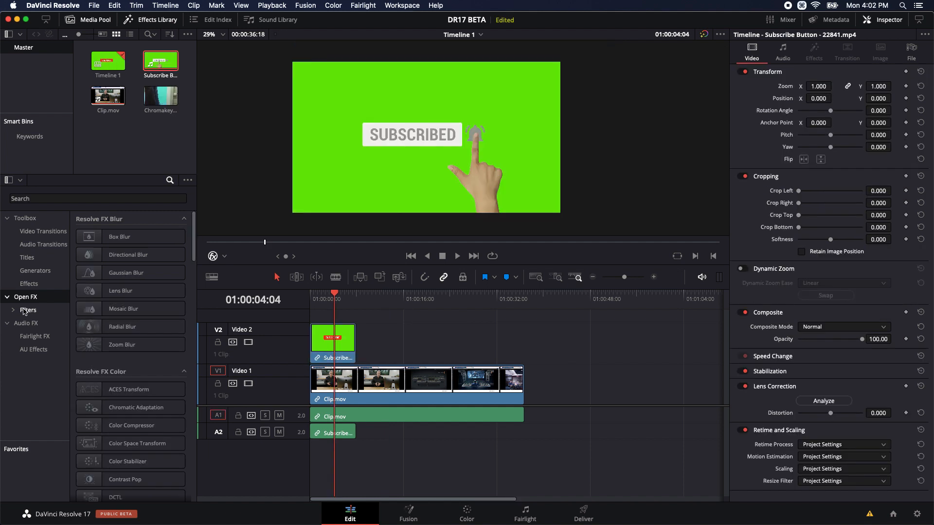
- Apply the 3D Keyer to the Subscribe Button clip on Video 2 and key out its green background with a stroke
{"action": "scroll", "coordinate": [127, 311], "scroll_direction": "down", "scroll_amount": 10}
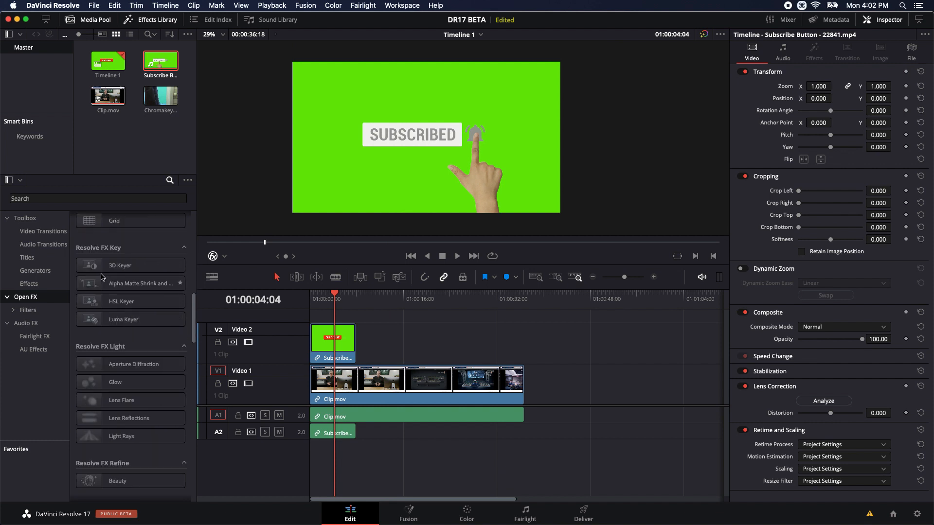
{"action": "left_click_drag", "start_coordinate": [120, 265], "coordinate": [362, 341]}
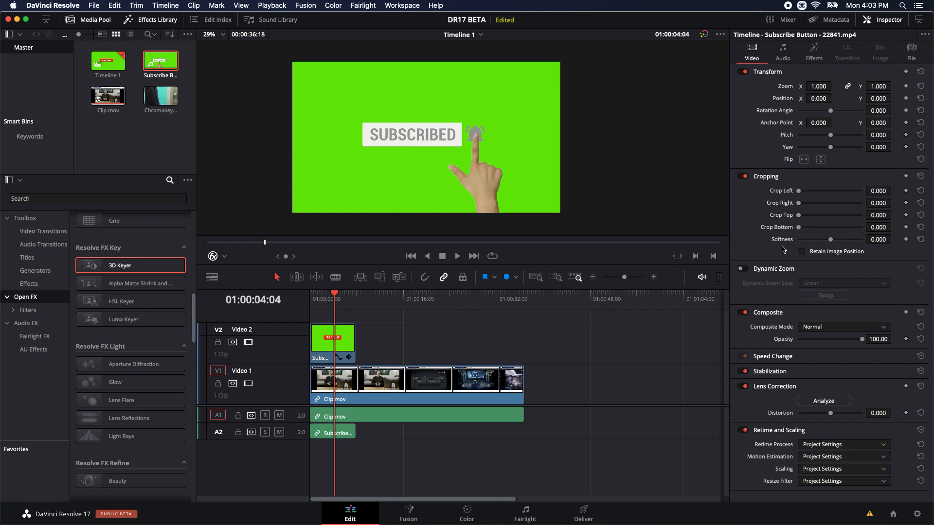
{"action": "left_click", "coordinate": [810, 55]}
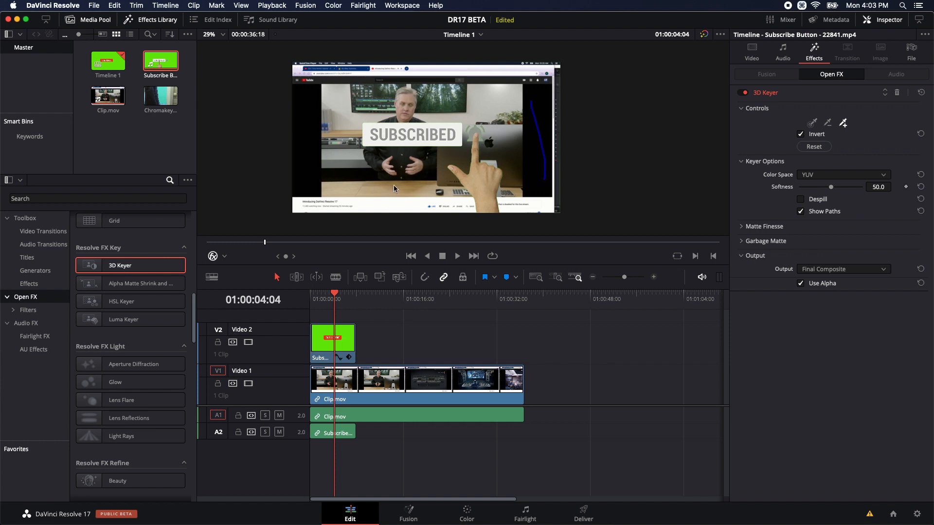
- Check the Subscribe Button clip on the Fusion page and convert it on the Edit page into a compound clip named Compound Clip 1
{"action": "left_click", "coordinate": [409, 511]}
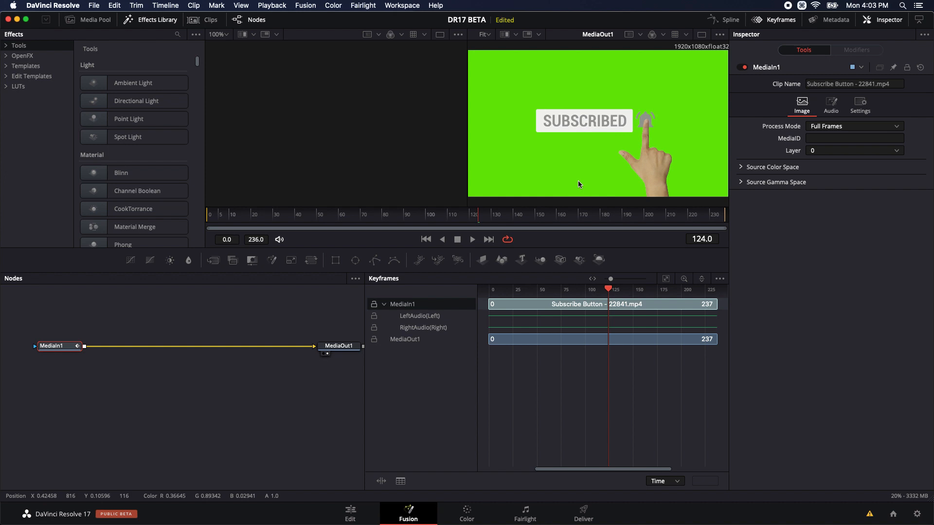
{"action": "left_click", "coordinate": [350, 513]}
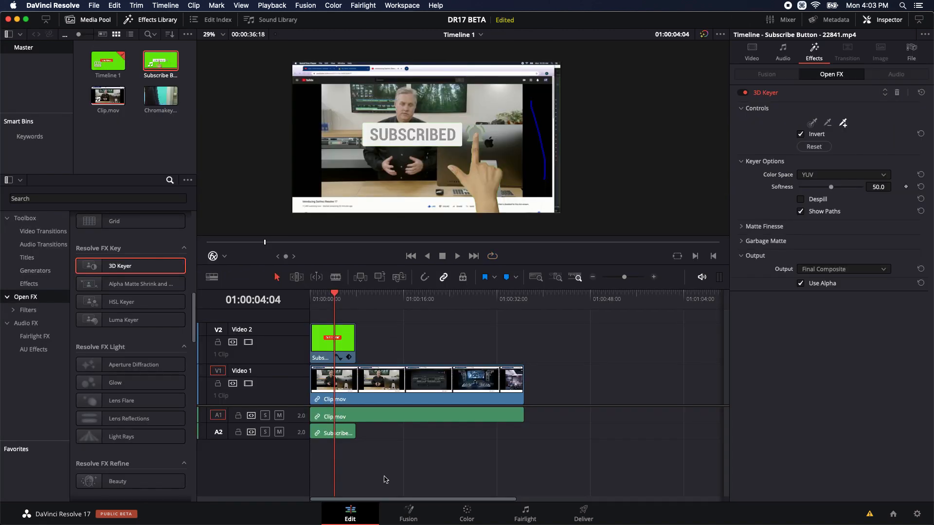
{"action": "right_click", "coordinate": [331, 340]}
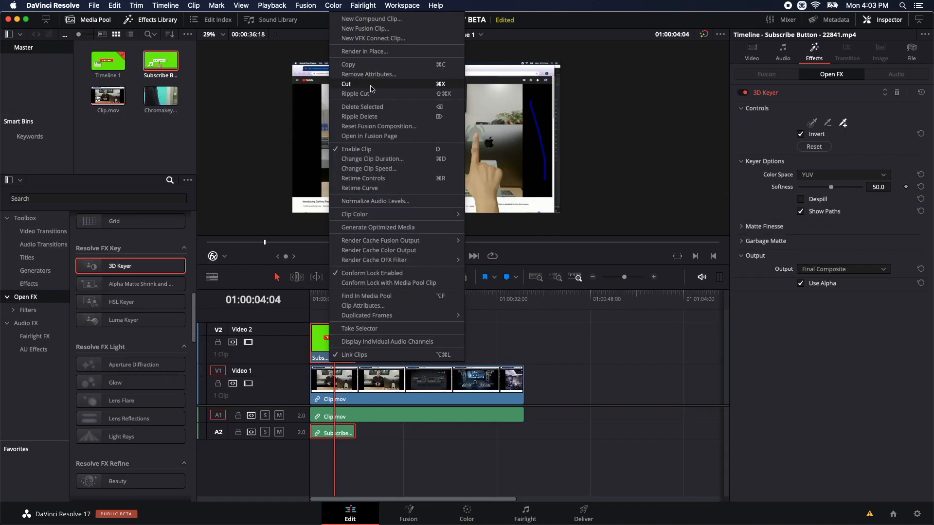
{"action": "left_click", "coordinate": [371, 21]}
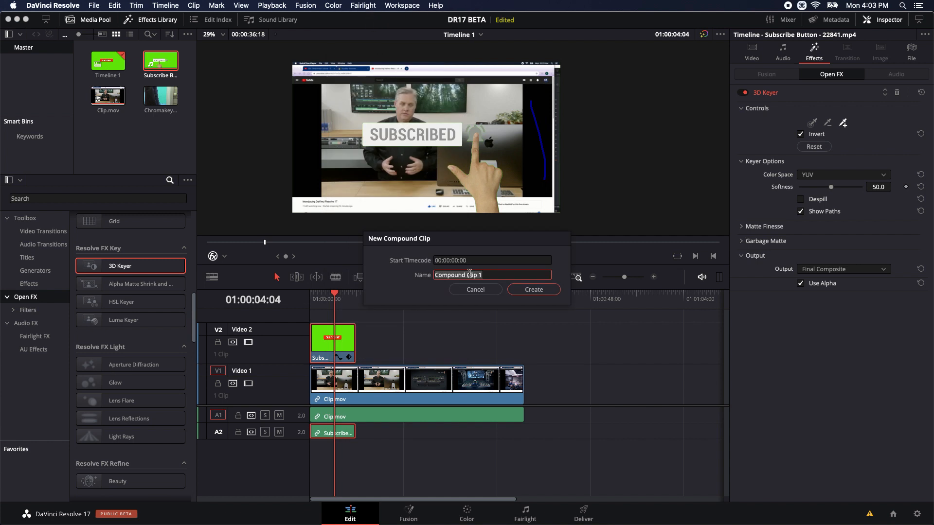
{"action": "left_click", "coordinate": [530, 290]}
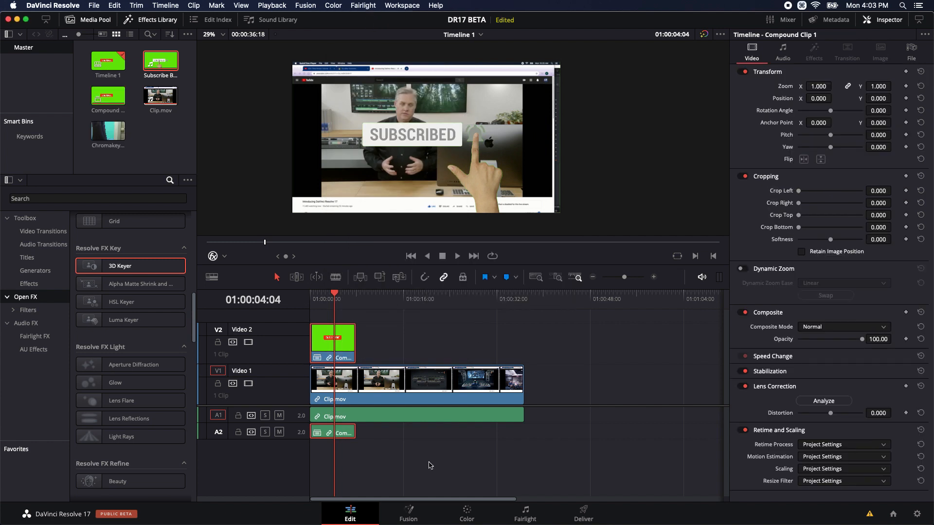
- Open the compound clip on the Fusion page and add a Delta Keyer node after MediaIn1
{"action": "left_click", "coordinate": [407, 518]}
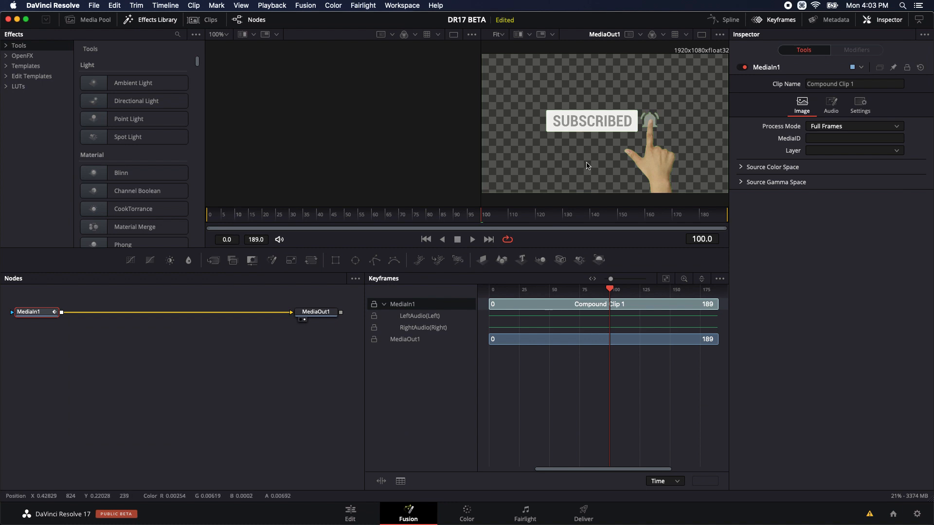
{"action": "left_click_drag", "start_coordinate": [128, 384], "coordinate": [144, 398]}
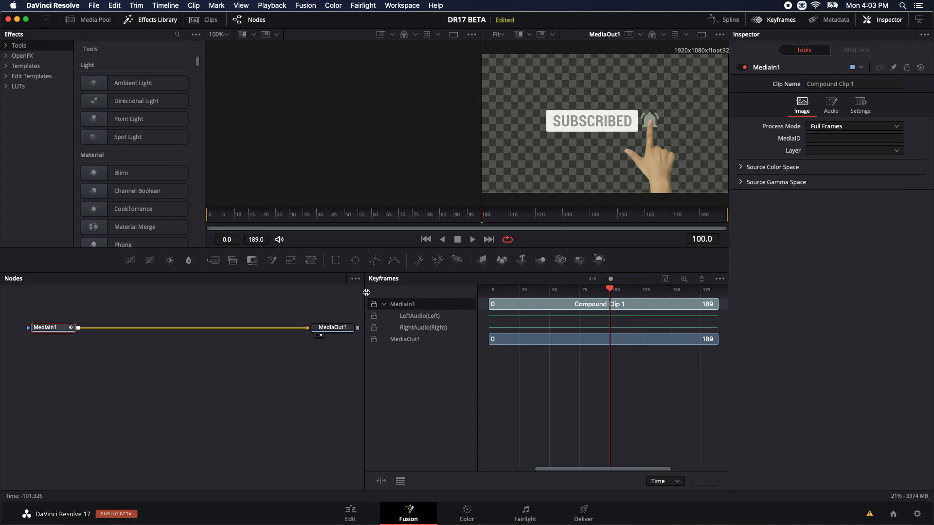
{"action": "left_click_drag", "start_coordinate": [209, 346], "coordinate": [209, 355]}
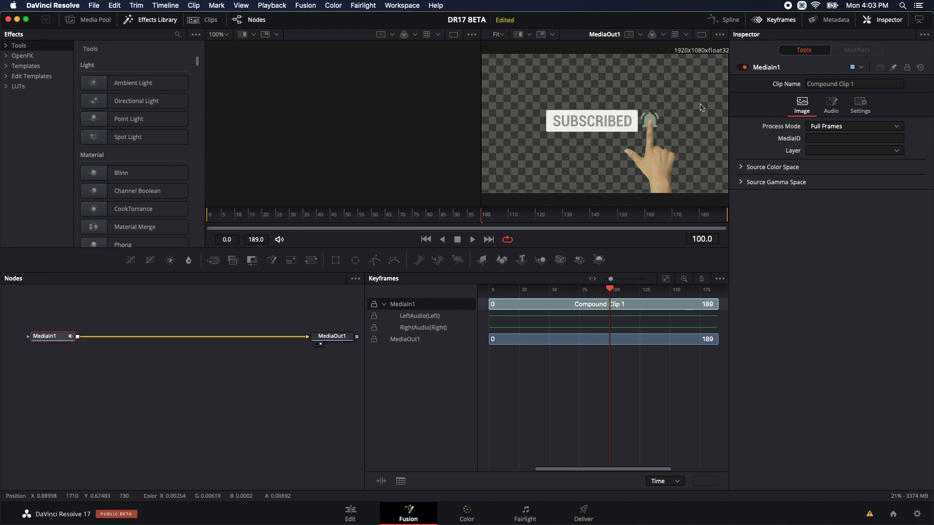
{"action": "scroll", "coordinate": [651, 118], "scroll_direction": "up", "scroll_amount": 2}
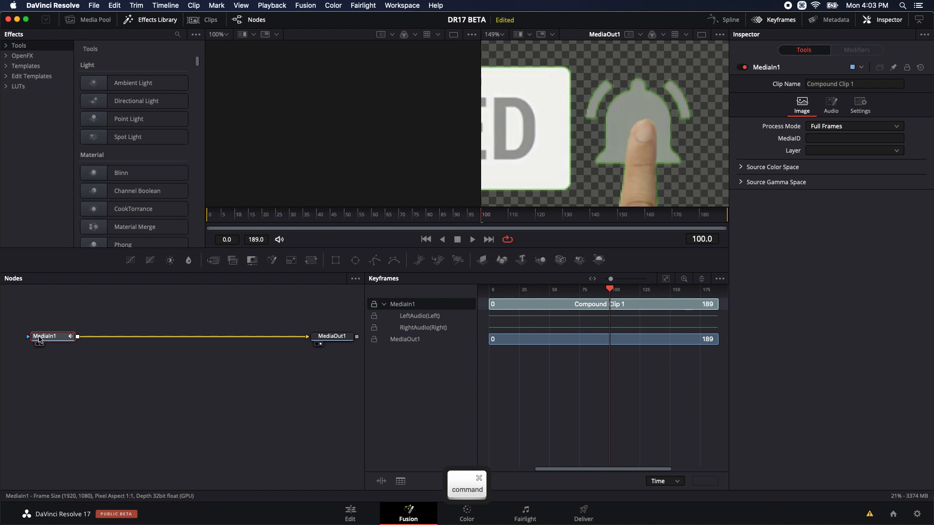
{"action": "key", "text": "shift+space"}
{"action": "type", "text": "del"}
{"action": "key", "text": "Return"}
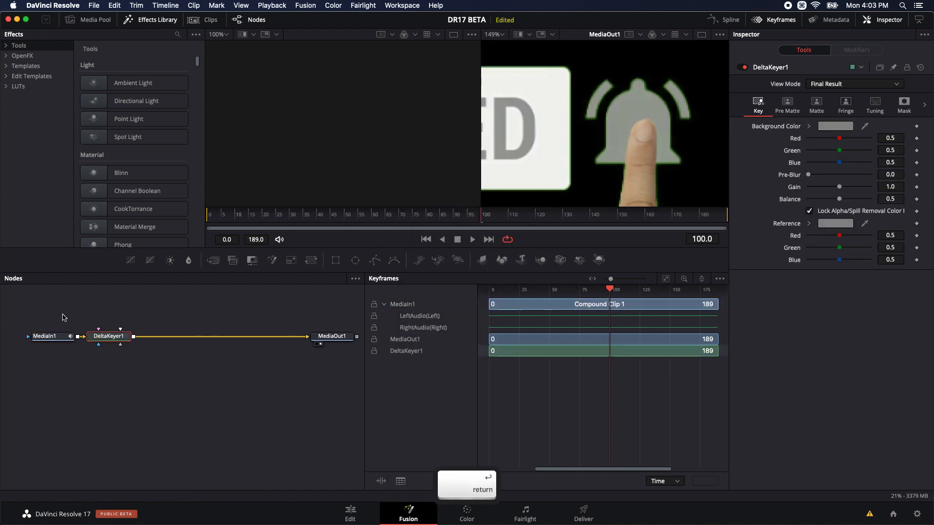
- Sample the green fringe at the bell's edge as the Delta Keyer's background colour and review the full frame
{"action": "left_click_drag", "start_coordinate": [864, 126], "coordinate": [646, 86]}
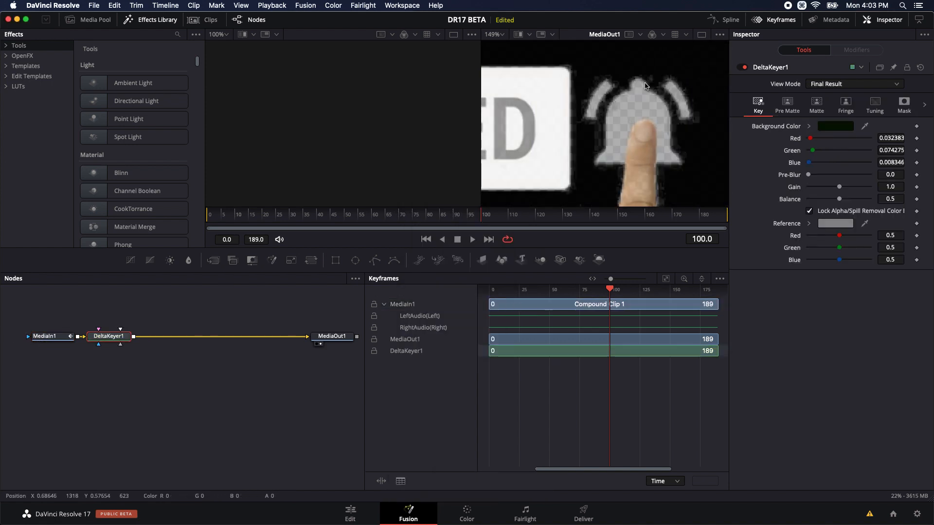
{"action": "key", "text": "super+f"}
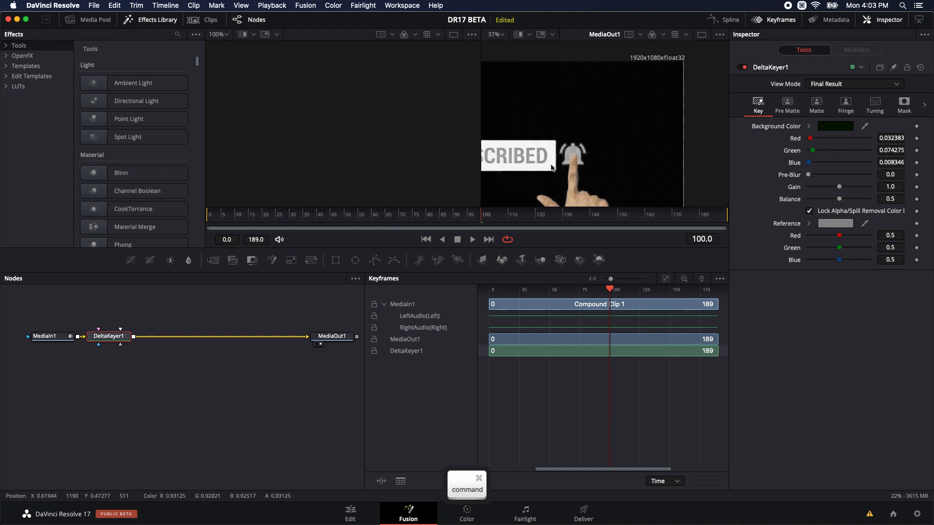
{"action": "key", "text": "super+f"}
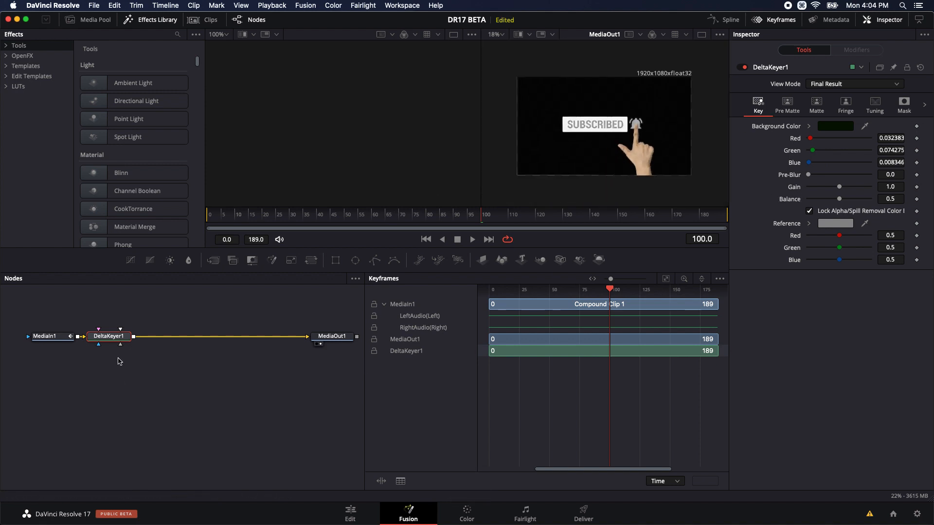
- Return to the Edit page and delete the compound clip from the timeline
{"action": "left_click", "coordinate": [350, 513]}
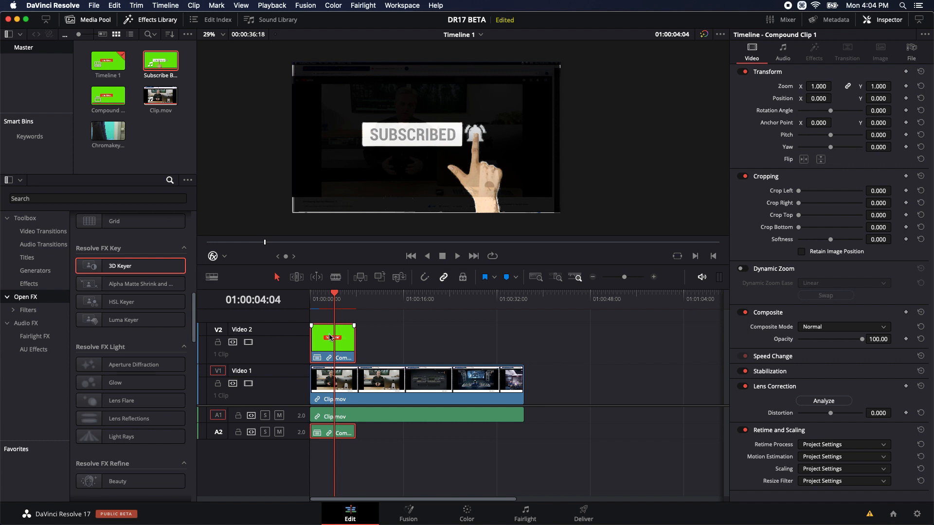
{"action": "key", "text": "BackSpace"}
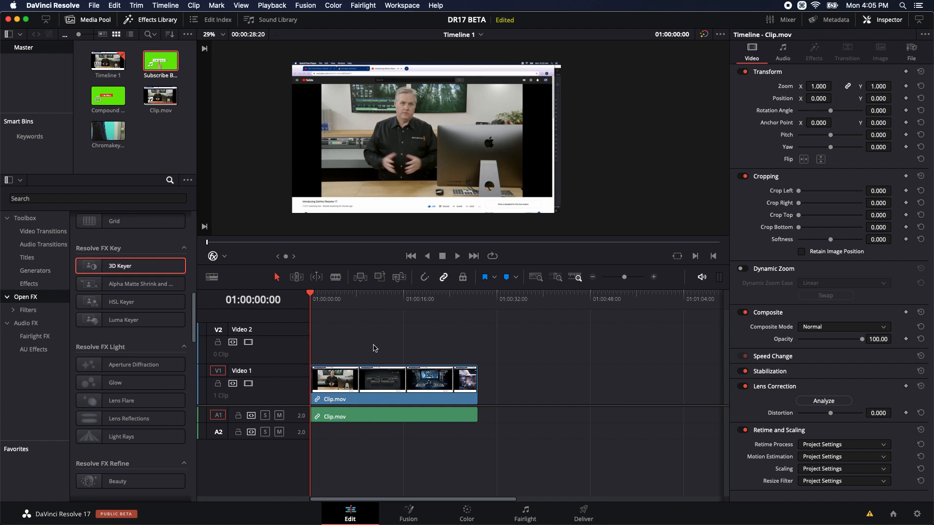
- Open Clip.mov on the Fusion page at 01:00:08:22 and view frame 94 in the Keyframes timeline
{"action": "left_click_drag", "start_coordinate": [315, 299], "coordinate": [362, 304]}
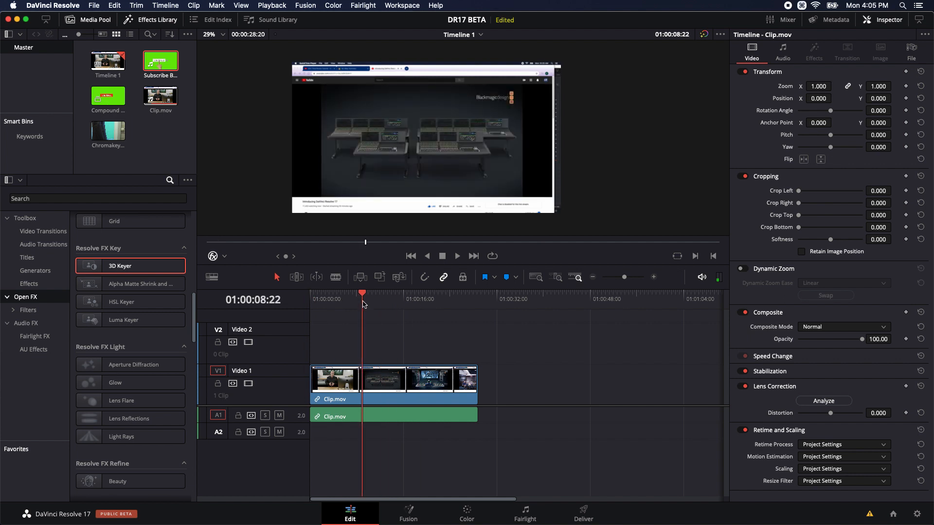
{"action": "left_click", "coordinate": [409, 513]}
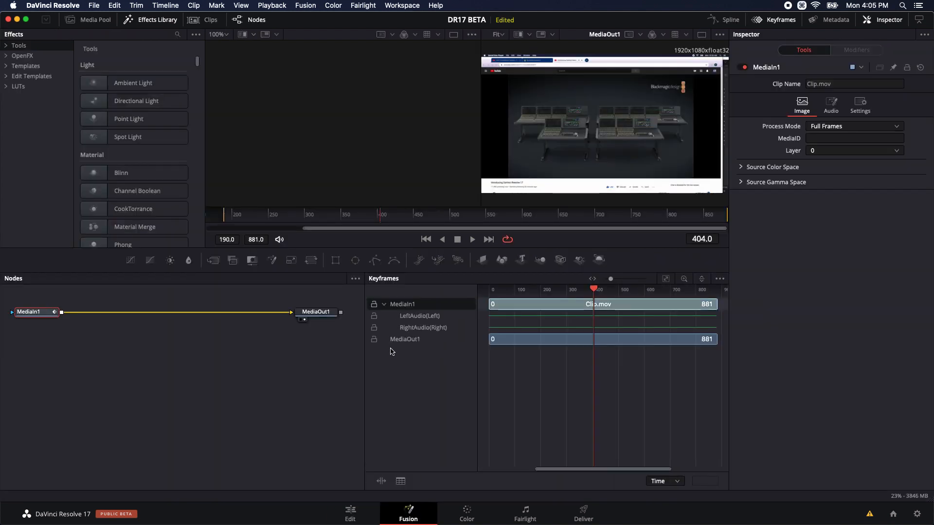
{"action": "left_click_drag", "start_coordinate": [266, 378], "coordinate": [262, 409]}
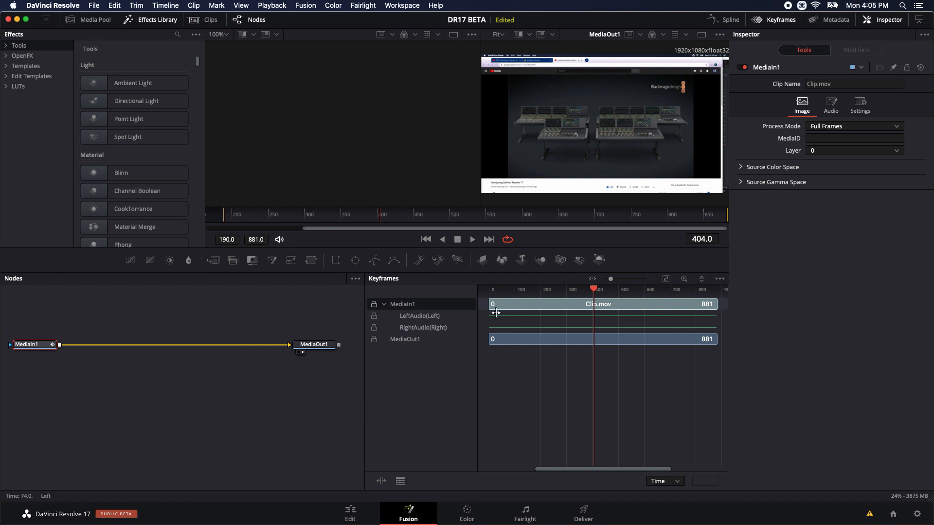
{"action": "left_click", "coordinate": [513, 289]}
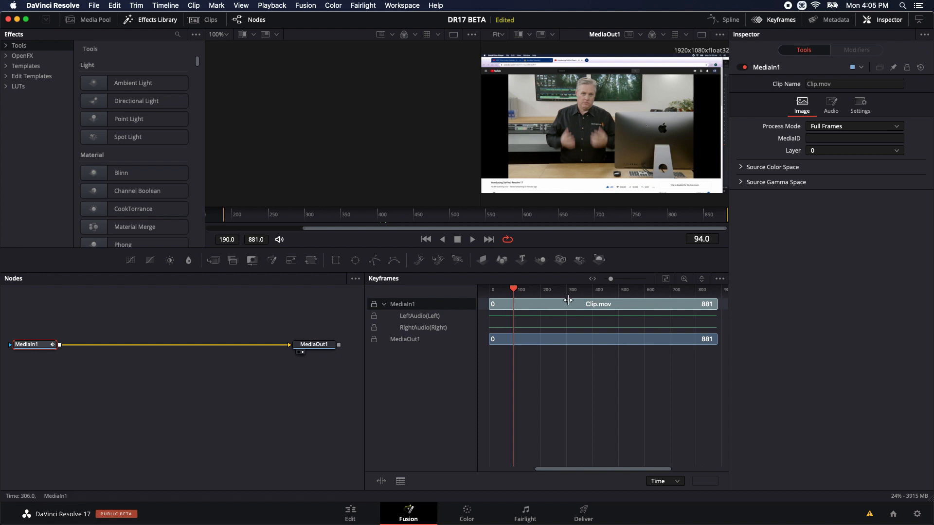
- Play Clip.mov to frame 116, examine MediaIn1's left audio waveform in the Keyframes timeline, and collapse its audio tracks
{"action": "key", "text": "space"}
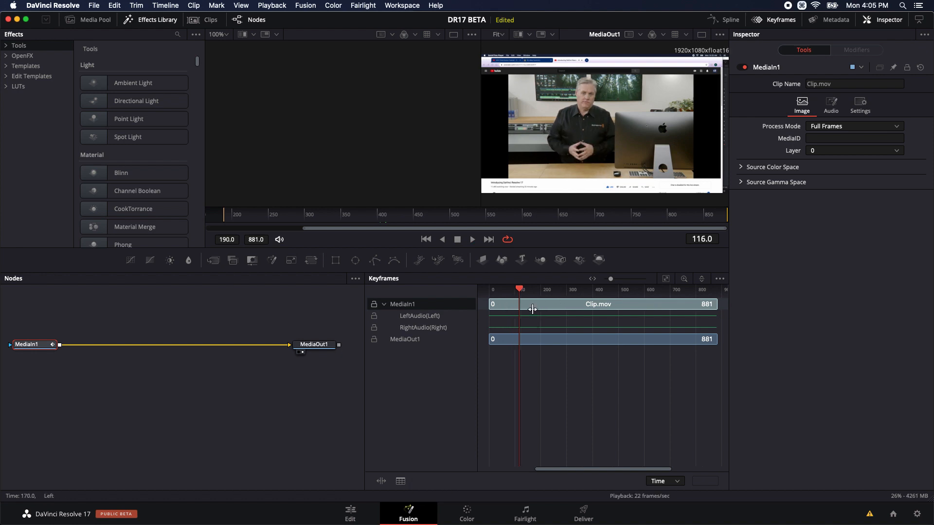
{"action": "left_click", "coordinate": [412, 317]}
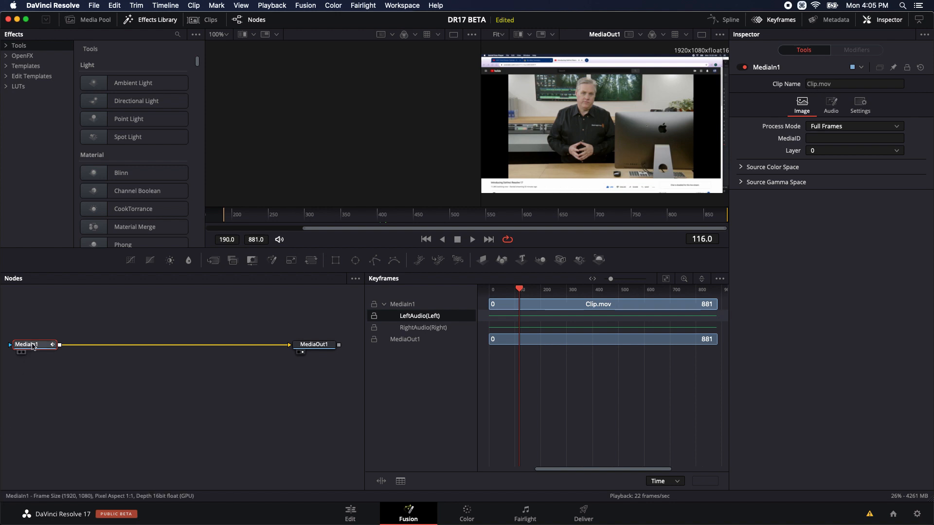
{"action": "left_click", "coordinate": [385, 304]}
{"action": "left_click", "coordinate": [410, 307]}
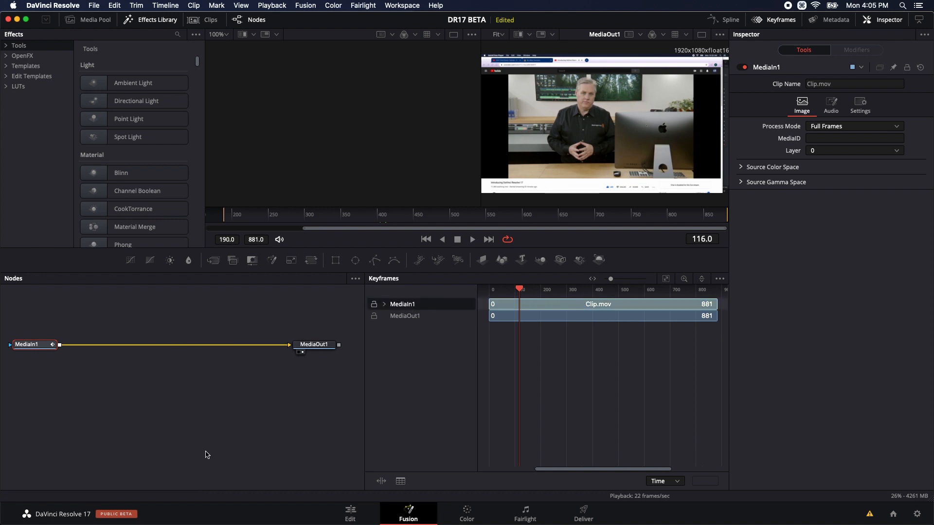
- On the Edit page, stack a second Clip.mov on Video 2 at the lower clip's length and combine both into a Fusion clip
{"action": "left_click", "coordinate": [366, 514]}
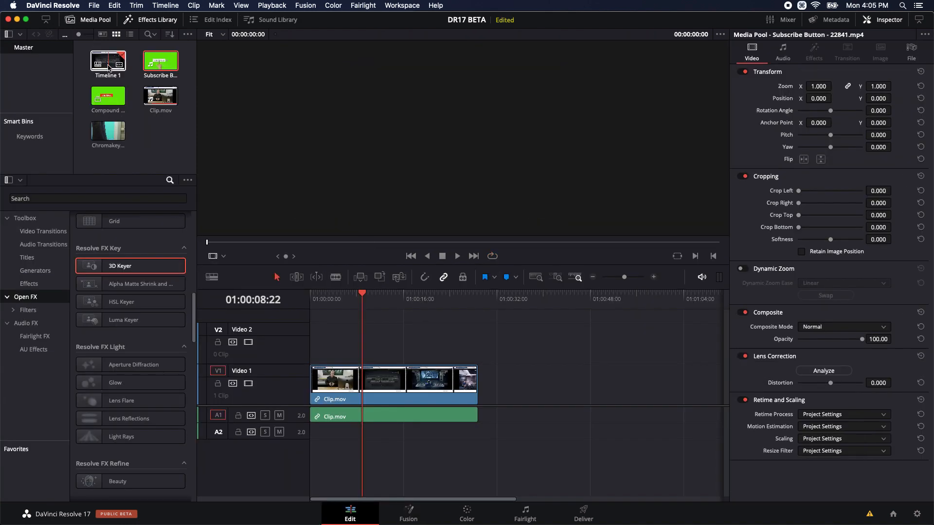
{"action": "left_click_drag", "start_coordinate": [161, 96], "coordinate": [321, 353]}
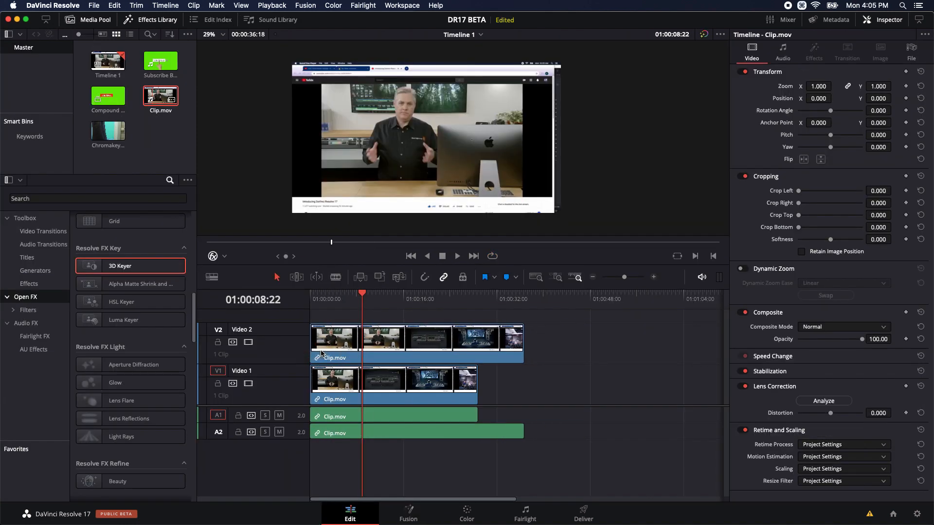
{"action": "left_click_drag", "start_coordinate": [382, 314], "coordinate": [406, 385]}
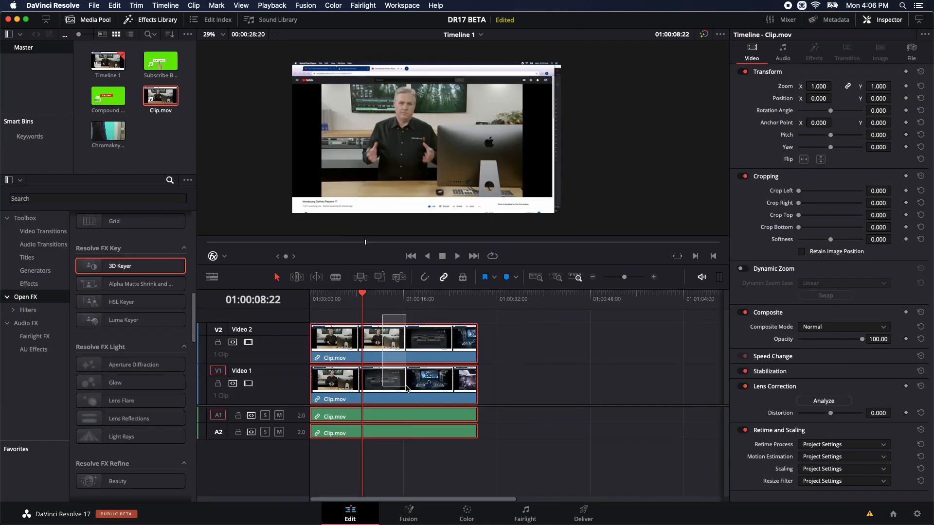
{"action": "right_click", "coordinate": [390, 343]}
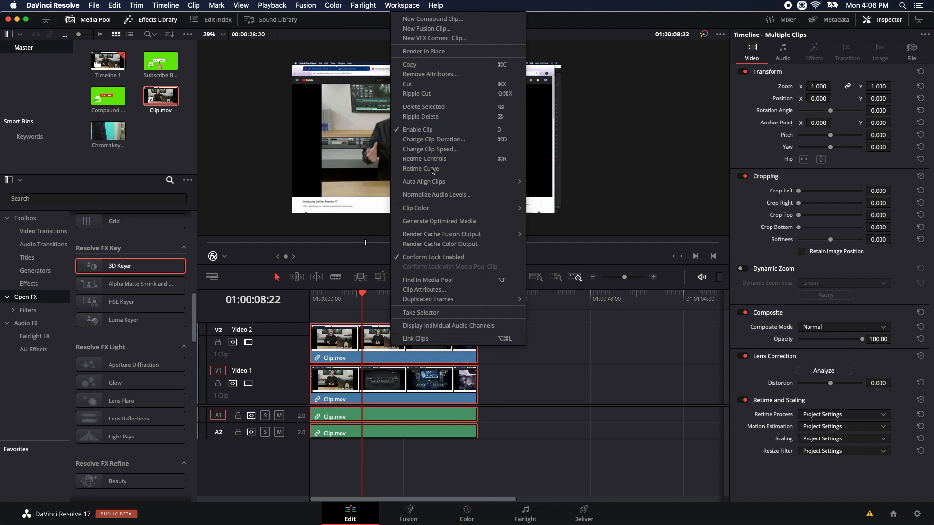
{"action": "left_click", "coordinate": [419, 29]}
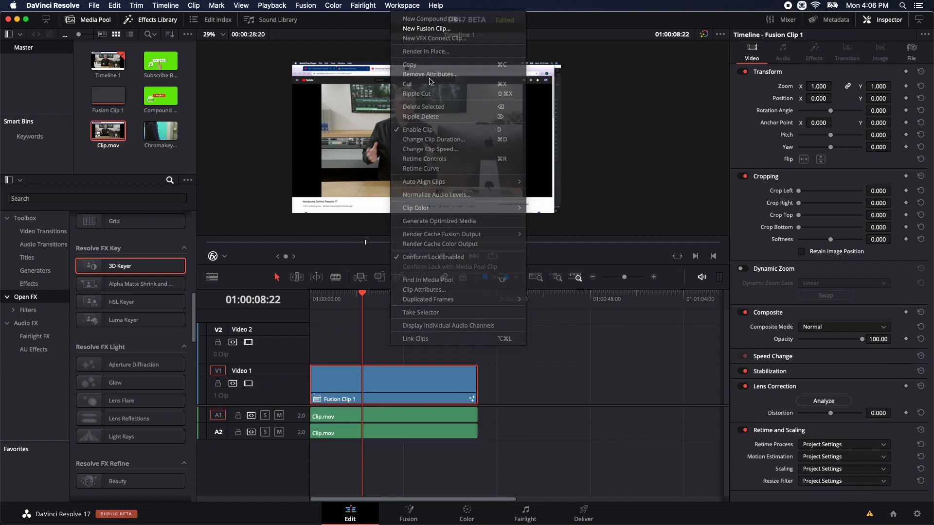
- Open the Fusion clip on the Fusion page, slide MediaIn1's segment earlier so it ends at frame 585, and play to frame 241
{"action": "left_click", "coordinate": [408, 513]}
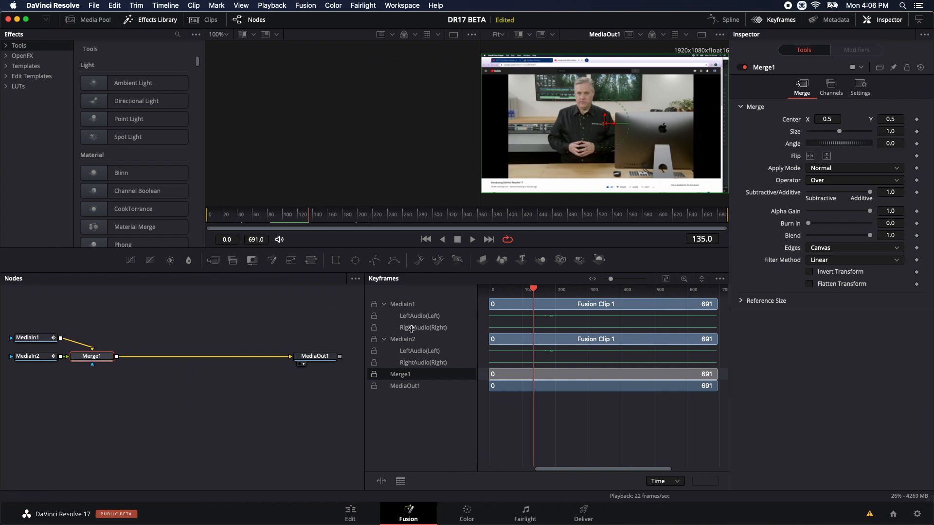
{"action": "left_click", "coordinate": [548, 317]}
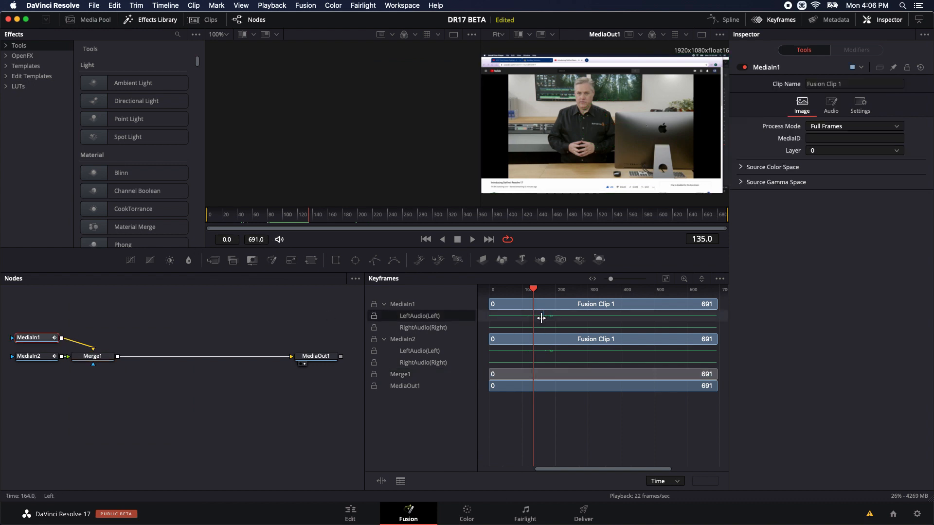
{"action": "left_click_drag", "start_coordinate": [553, 307], "coordinate": [517, 294]}
{"action": "key", "text": "space"}
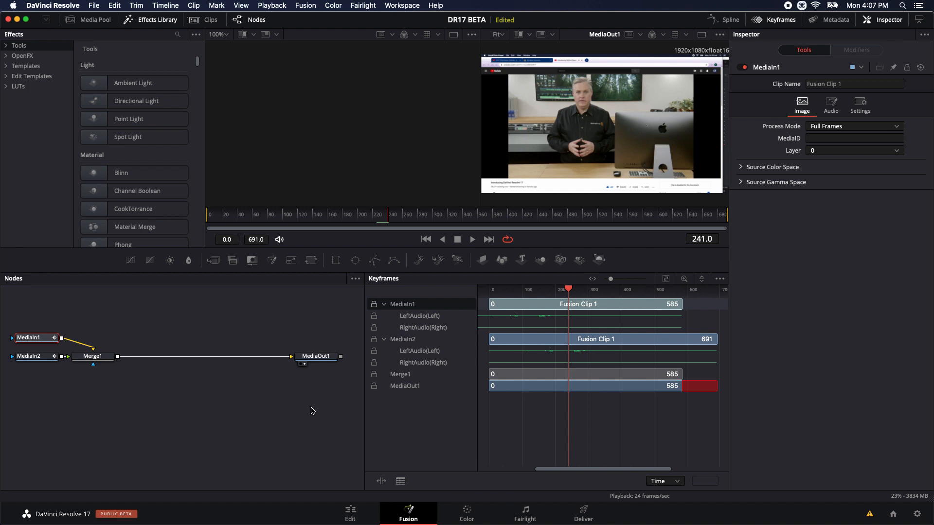
- Collapse MediaIn1's audio tracks in the Keyframes timeline and move the playhead to frame 124
{"action": "left_click", "coordinate": [383, 304]}
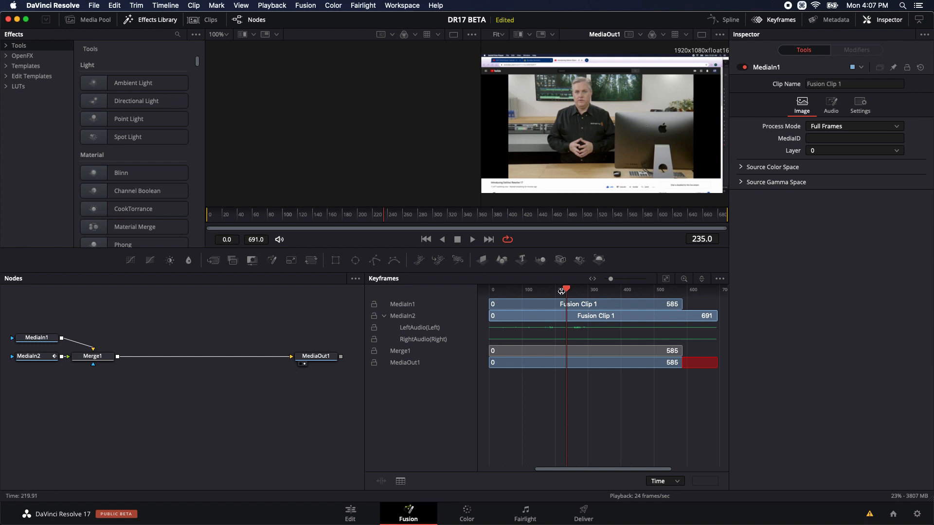
{"action": "left_click_drag", "start_coordinate": [558, 291], "coordinate": [530, 288]}
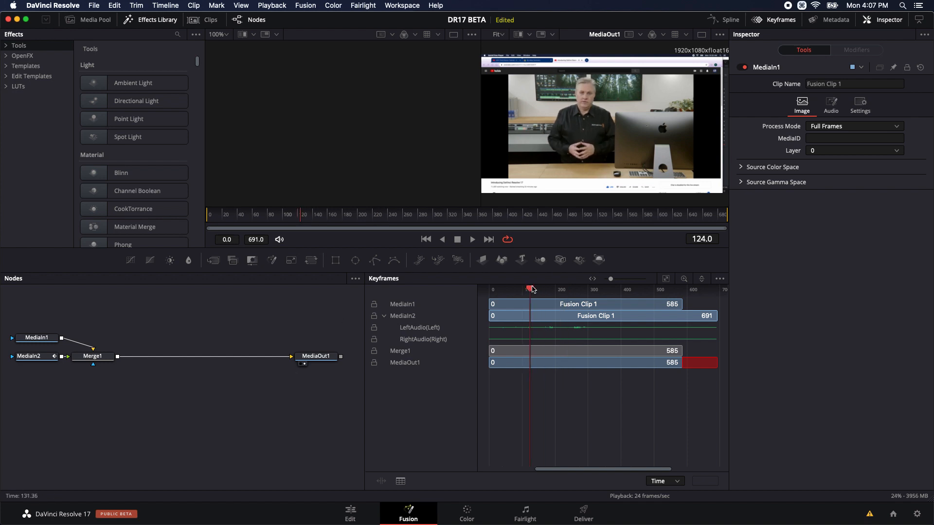
{"action": "scroll", "coordinate": [179, 343], "scroll_direction": "up", "scroll_amount": 1}
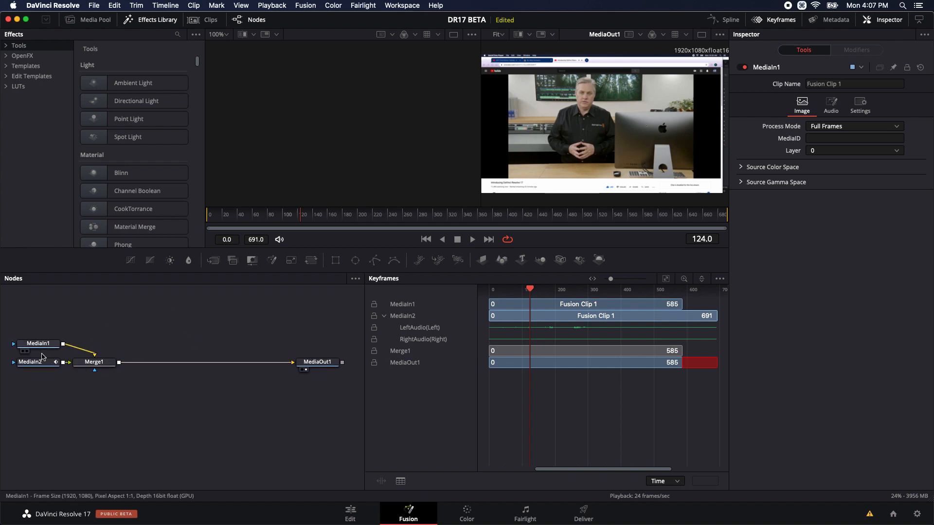
- Delete the Merge1 and MediaIn2 nodes and line MediaIn1 up with MediaOut1
{"action": "left_click_drag", "start_coordinate": [142, 411], "coordinate": [32, 362]}
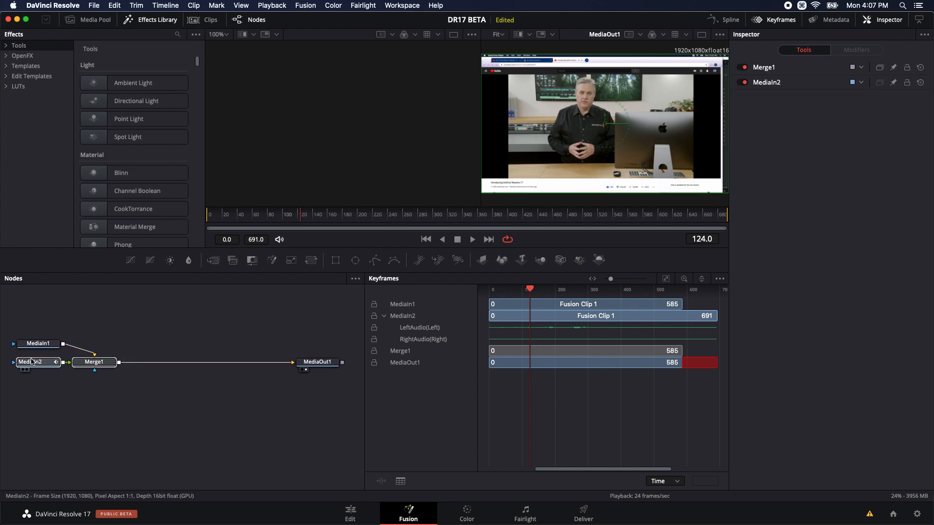
{"action": "key", "text": "BackSpace"}
{"action": "left_click", "coordinate": [38, 342]}
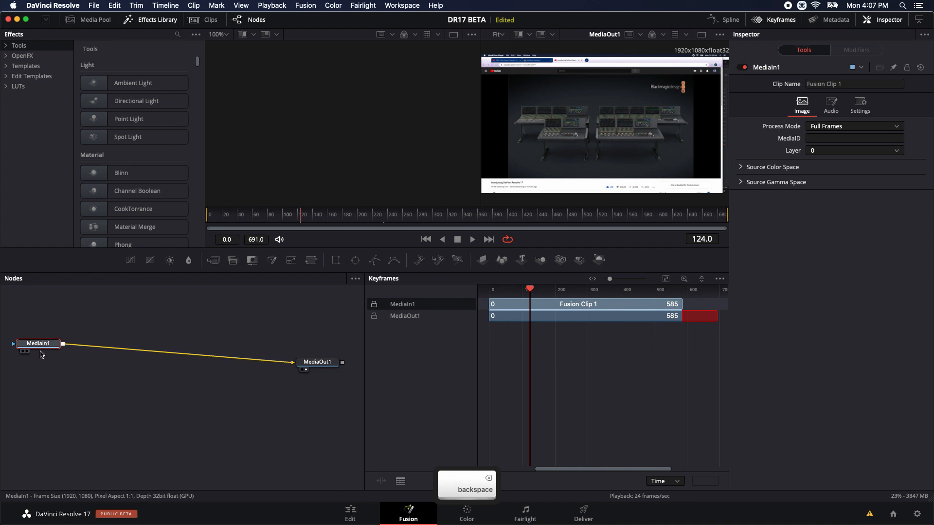
{"action": "left_click_drag", "start_coordinate": [40, 344], "coordinate": [40, 362]}
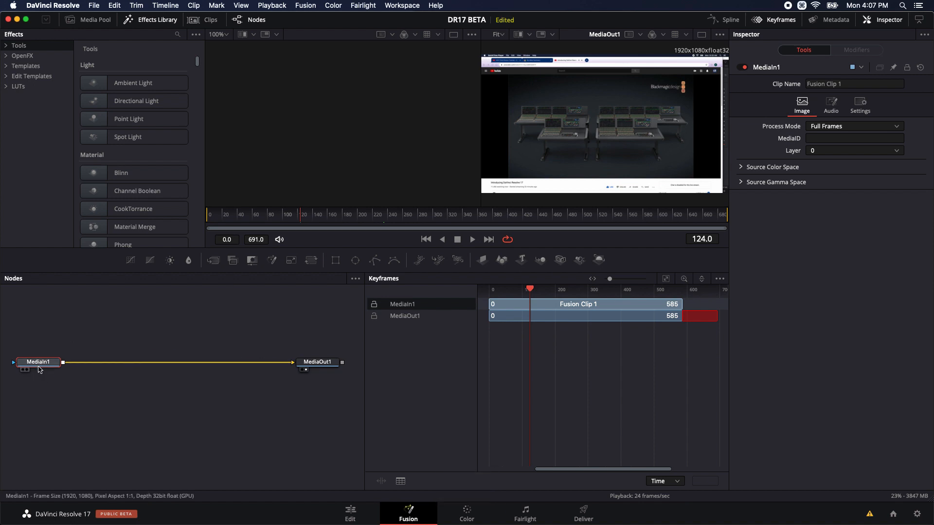
- Add Blur, Gaussian Blur and Glow nodes in sequence between MediaIn1 and MediaOut1
{"action": "key", "text": "shift+space"}
{"action": "type", "text": "blur"}
{"action": "key", "text": "Return"}
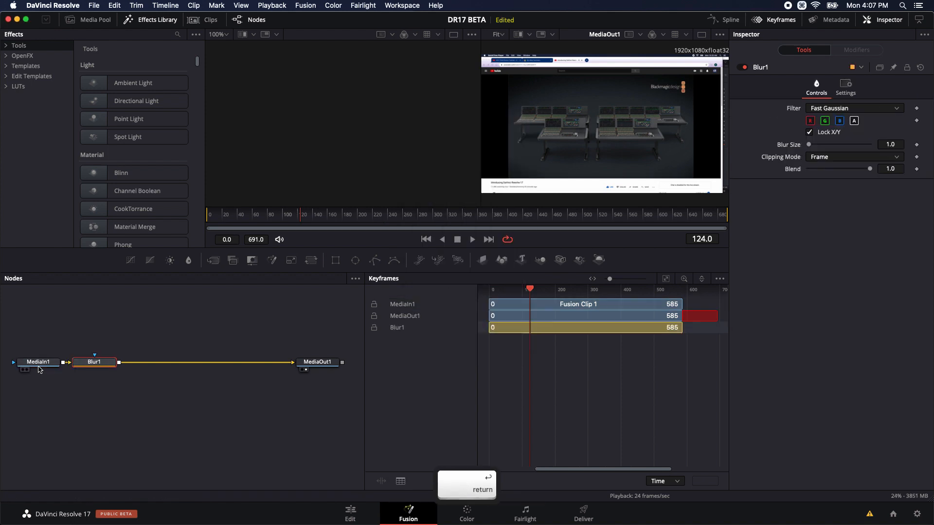
{"action": "key", "text": "shift+space"}
{"action": "type", "text": "gau"}
{"action": "key", "text": "Return"}
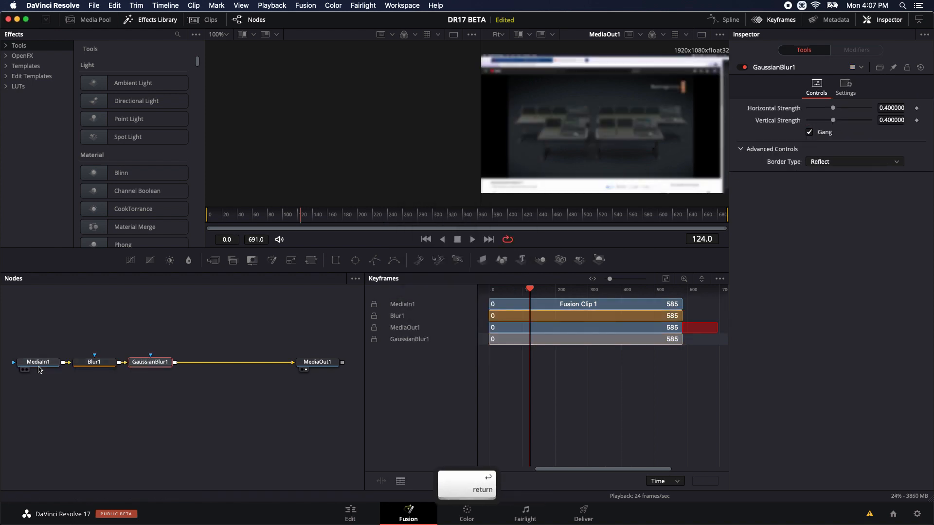
{"action": "key", "text": "shift+space"}
{"action": "type", "text": "Gl"}
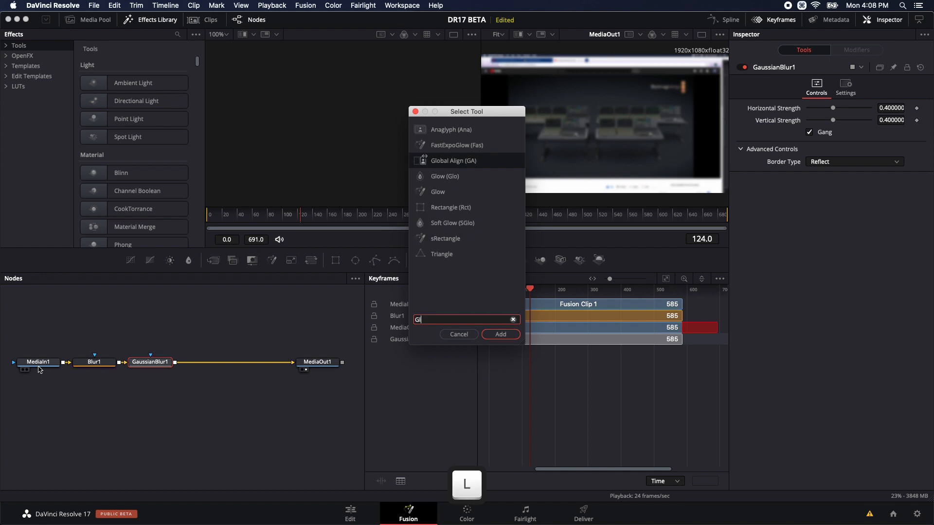
{"action": "key", "text": "Return"}
- Increase Blur1's Blur Size and raise Glow1's Glow Size to 40.2
{"action": "left_click", "coordinate": [105, 365]}
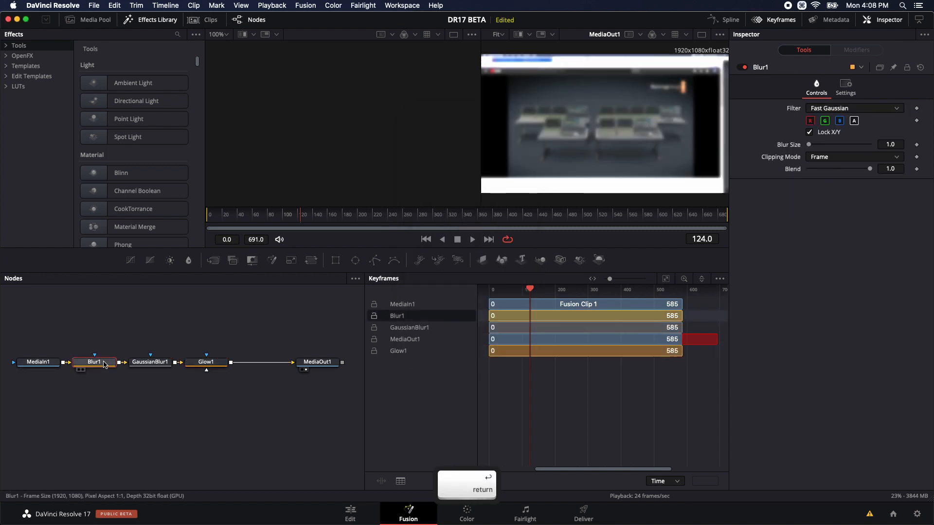
{"action": "left_click_drag", "start_coordinate": [809, 145], "coordinate": [840, 145]}
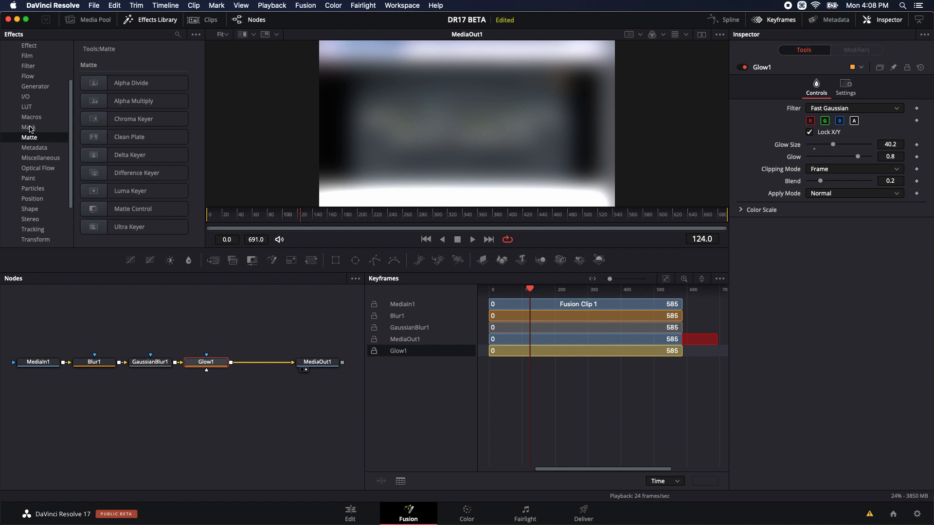
- Add a Mask Paint node connected to Glow1's mask input and place it well above Glow1
{"action": "left_click", "coordinate": [31, 128]}
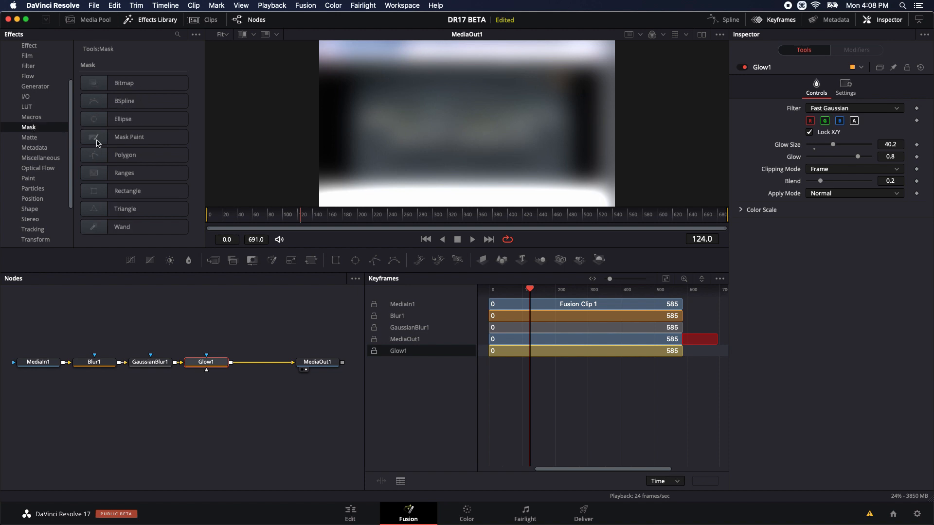
{"action": "mouse_move", "coordinate": [97, 143]}
{"action": "left_mouse_down"}
{"action": "mouse_move", "coordinate": [215, 306]}
{"action": "mouse_move", "coordinate": [115, 172]}
{"action": "mouse_move", "coordinate": [129, 179]}
{"action": "left_mouse_up"}
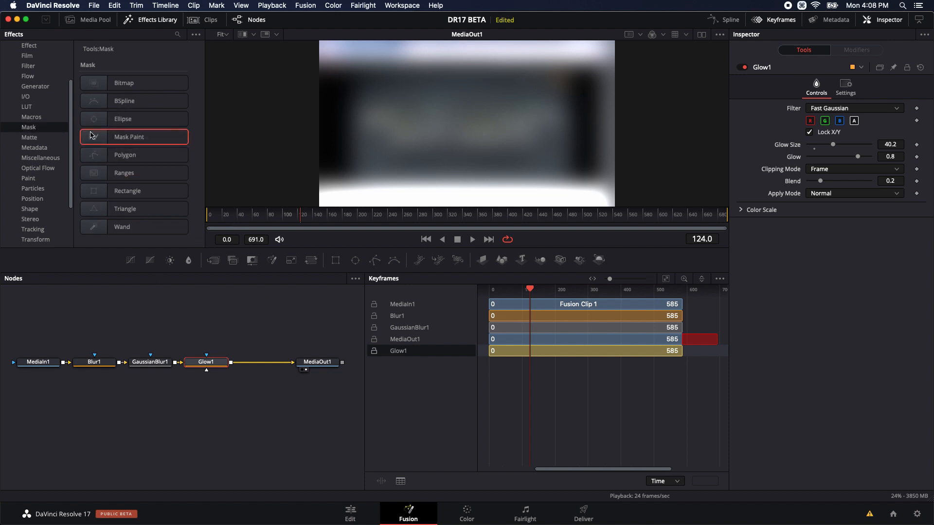
{"action": "mouse_move", "coordinate": [91, 135]}
{"action": "left_mouse_down"}
{"action": "mouse_move", "coordinate": [214, 304]}
{"action": "mouse_move", "coordinate": [129, 160]}
{"action": "mouse_move", "coordinate": [131, 173]}
{"action": "left_mouse_up"}
{"action": "left_click_drag", "start_coordinate": [90, 133], "coordinate": [226, 321]}
{"action": "left_click", "coordinate": [102, 140]}
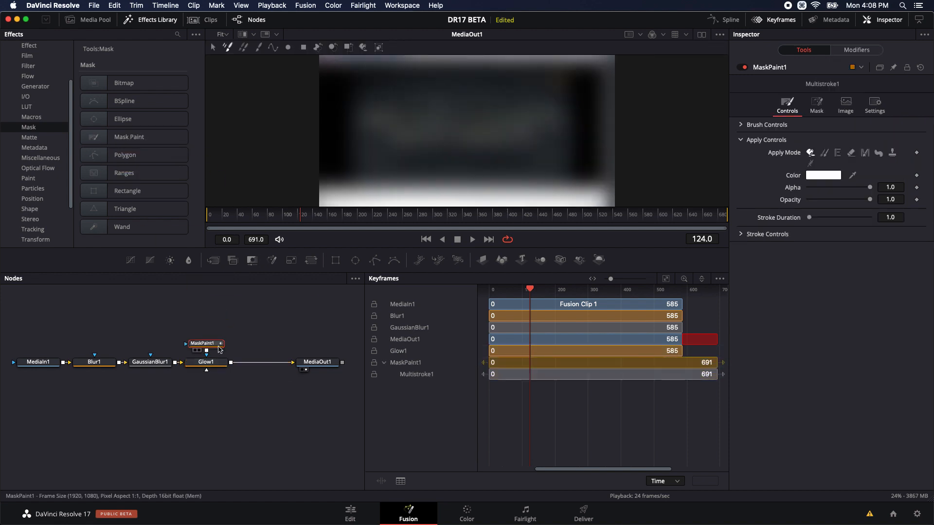
{"action": "left_click_drag", "start_coordinate": [204, 344], "coordinate": [206, 306]}
- Paint several overlapping freehand white strokes across the frame with MaskPaint1 at frame 124, then deselect the node
{"action": "left_click_drag", "start_coordinate": [211, 355], "coordinate": [221, 349]}
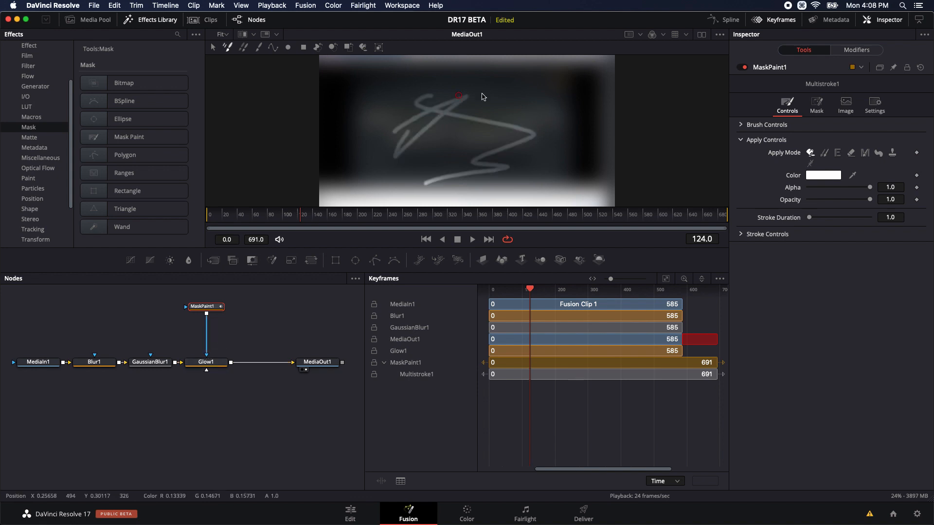
{"action": "mouse_move", "coordinate": [483, 95]}
{"action": "left_mouse_down"}
{"action": "mouse_move", "coordinate": [459, 144]}
{"action": "mouse_move", "coordinate": [406, 129]}
{"action": "mouse_move", "coordinate": [357, 71]}
{"action": "mouse_move", "coordinate": [426, 146]}
{"action": "mouse_move", "coordinate": [443, 242]}
{"action": "left_mouse_up"}
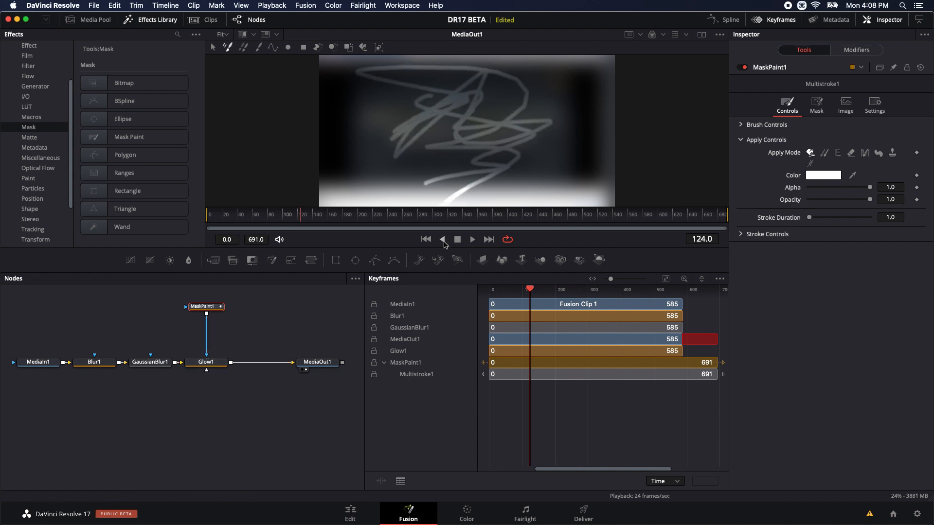
{"action": "left_click", "coordinate": [293, 323]}
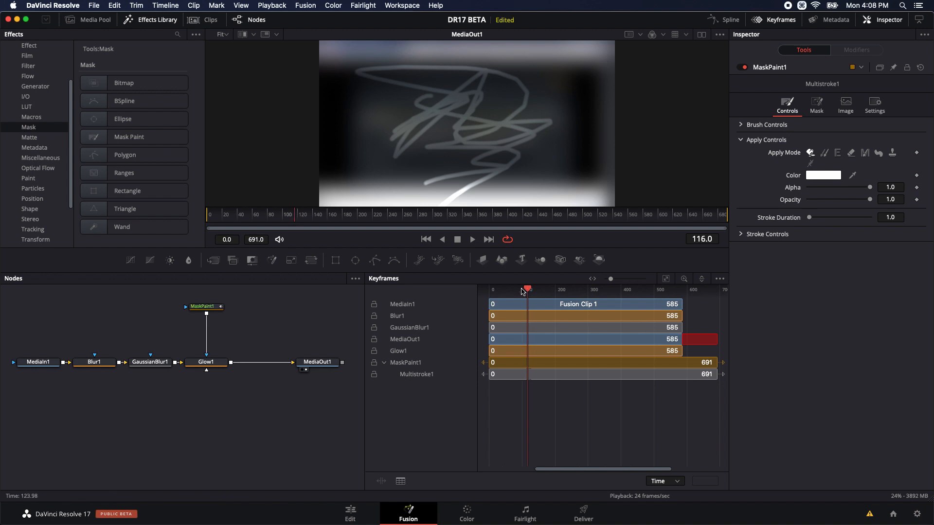
- Play the composition from near its start to frame 216 to review the painted strokes and effects
{"action": "left_click_drag", "start_coordinate": [530, 290], "coordinate": [502, 291]}
{"action": "key", "text": "space"}
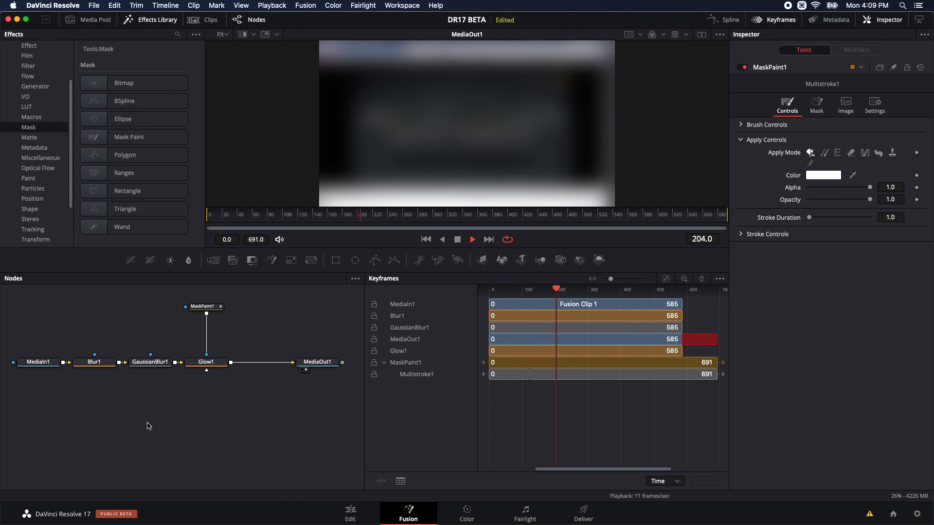
{"action": "key", "text": "space"}
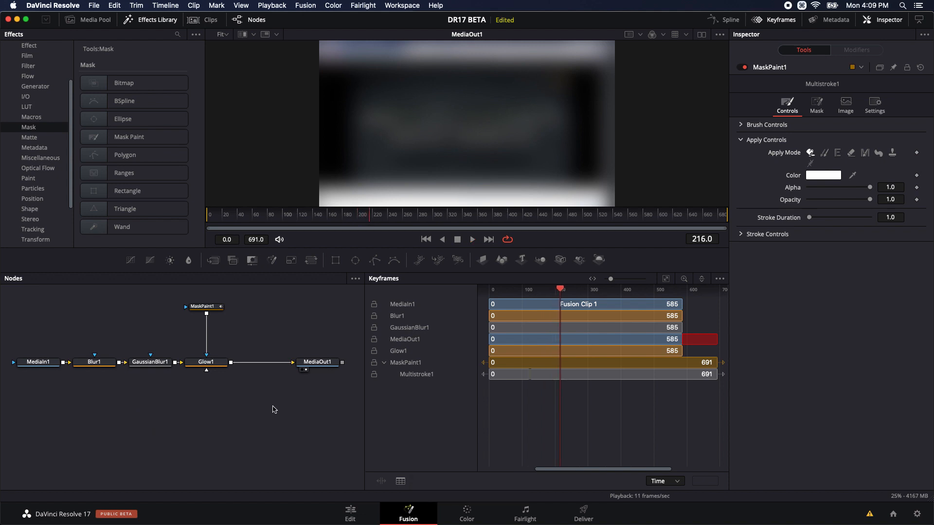
- Disable the Glow1, GaussianBlur1, Blur1 and MaskPaint1 nodes
{"action": "left_click_drag", "start_coordinate": [258, 413], "coordinate": [69, 291]}
{"action": "left_click", "coordinate": [744, 67]}
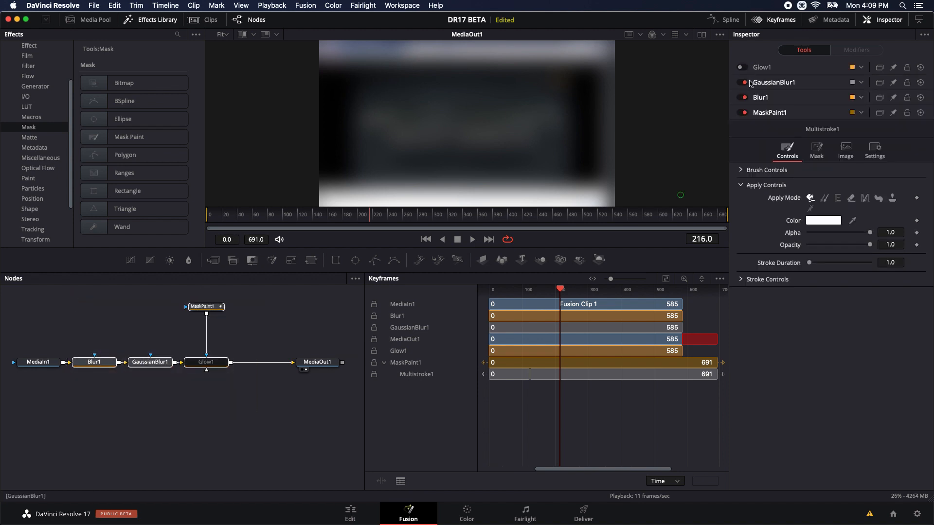
{"action": "left_click", "coordinate": [744, 83]}
{"action": "left_click", "coordinate": [744, 97]}
{"action": "left_click", "coordinate": [219, 308]}
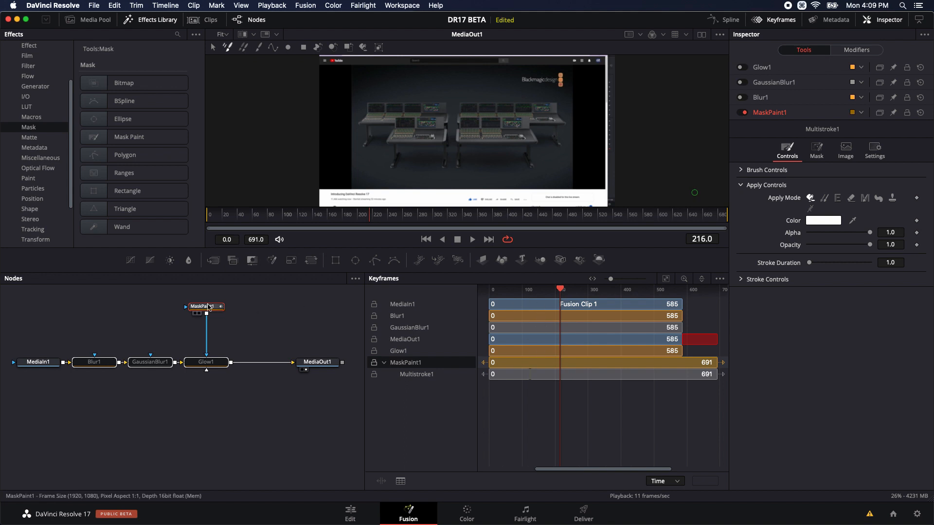
- Play the composition from frame 134 to frame 271 to check playback with the effect nodes disabled
{"action": "left_click", "coordinate": [308, 216]}
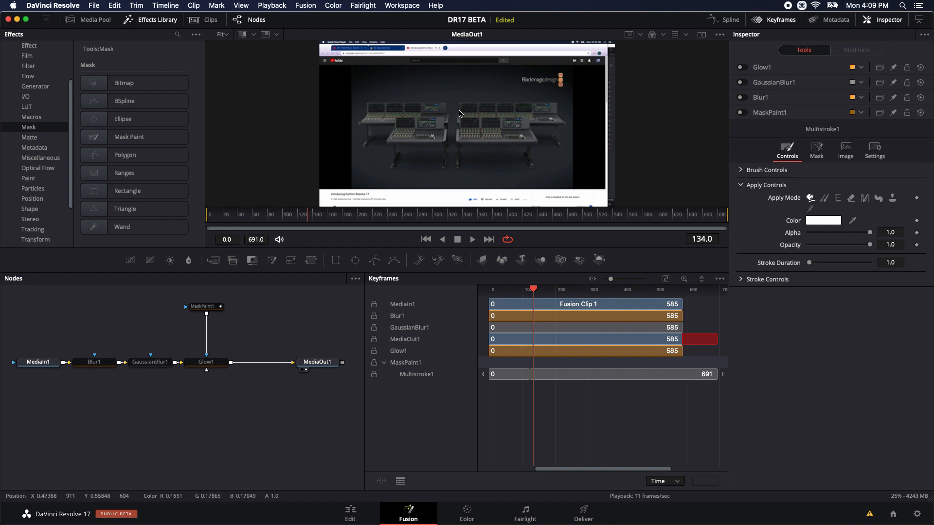
{"action": "key", "text": "space"}
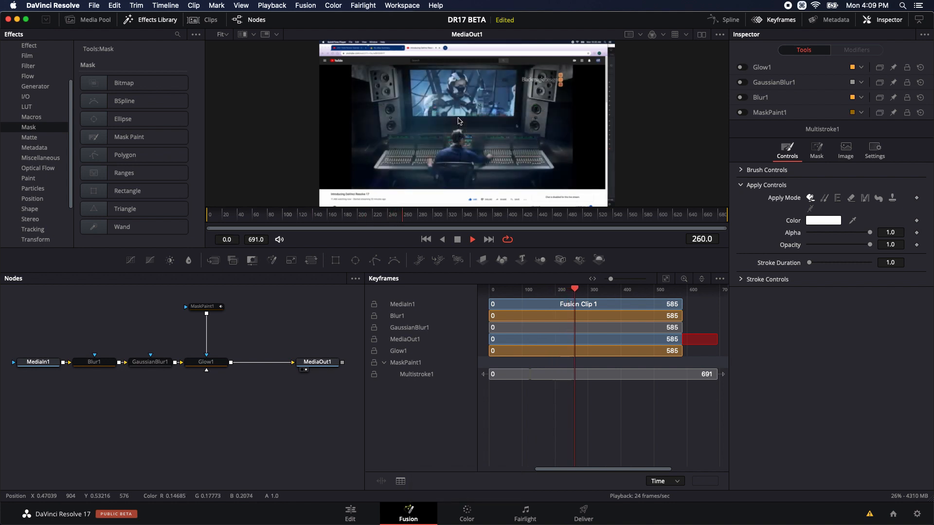
{"action": "key", "text": "space"}
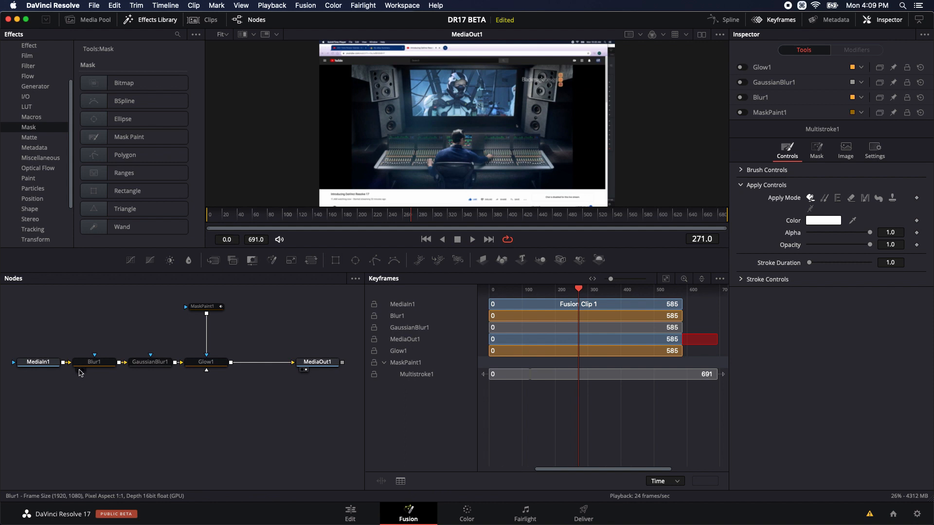
- Load Blur1 in the left viewer slot and set Timeline Proxy Mode to Quarter Resolution
{"action": "left_click", "coordinate": [78, 370]}
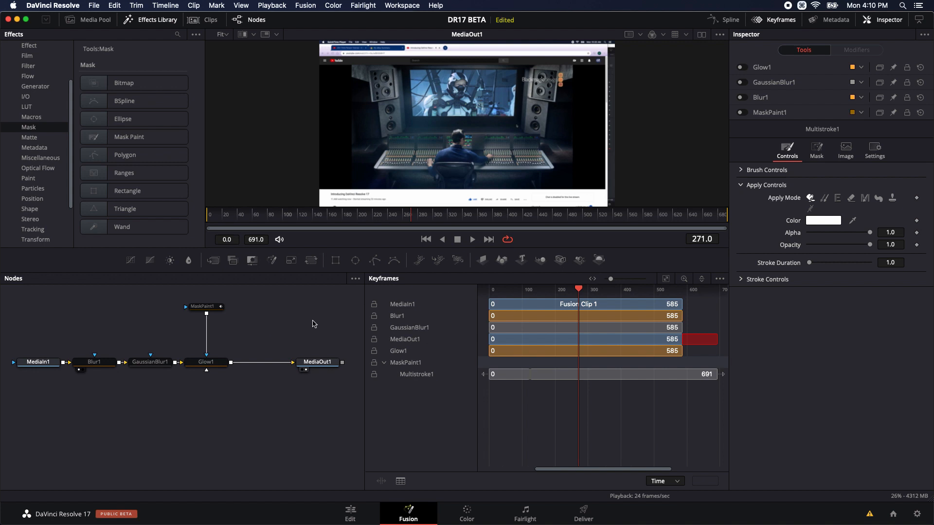
{"action": "left_click", "coordinate": [266, 6]}
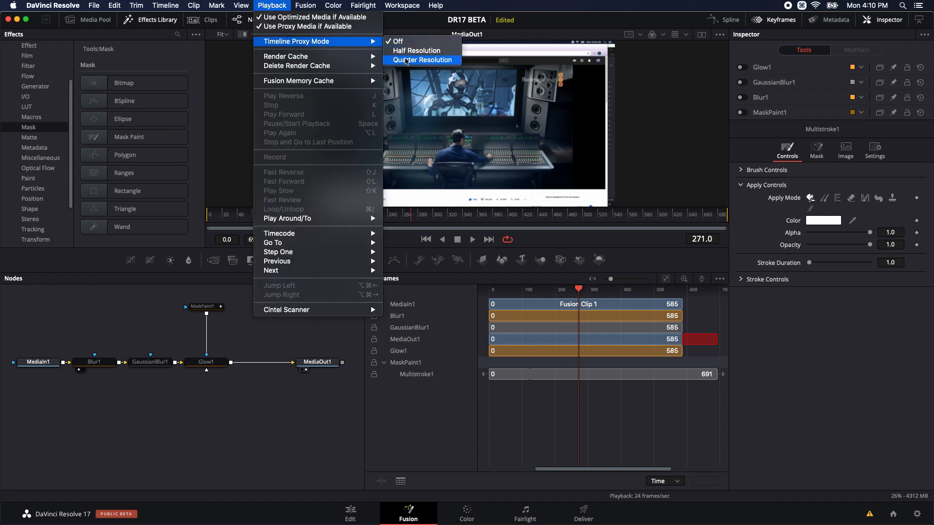
{"action": "left_click", "coordinate": [406, 59]}
{"action": "left_click", "coordinate": [257, 325]}
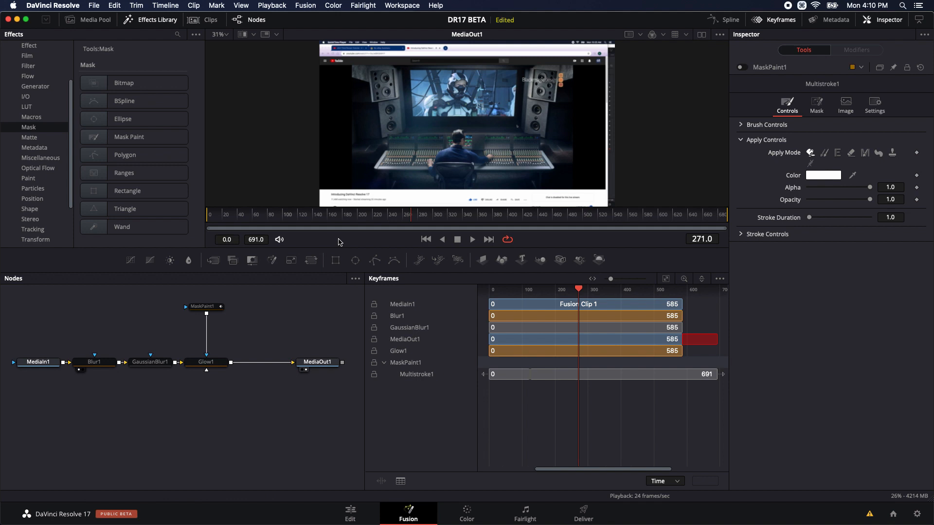
- Turn off High Quality and Motion Blur for the viewer and play the composition from frame 271 to frame 310
{"action": "right_click", "coordinate": [312, 238]}
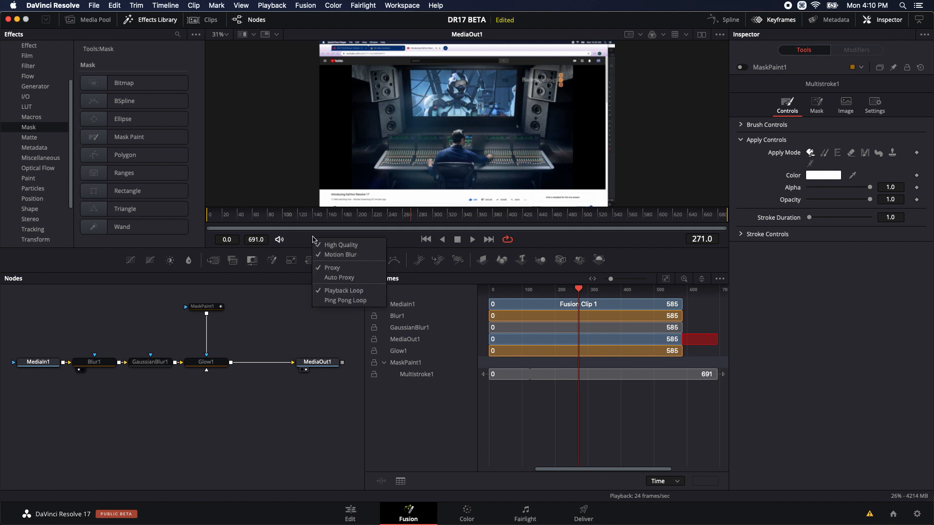
{"action": "left_click", "coordinate": [332, 245]}
{"action": "right_click", "coordinate": [327, 239]}
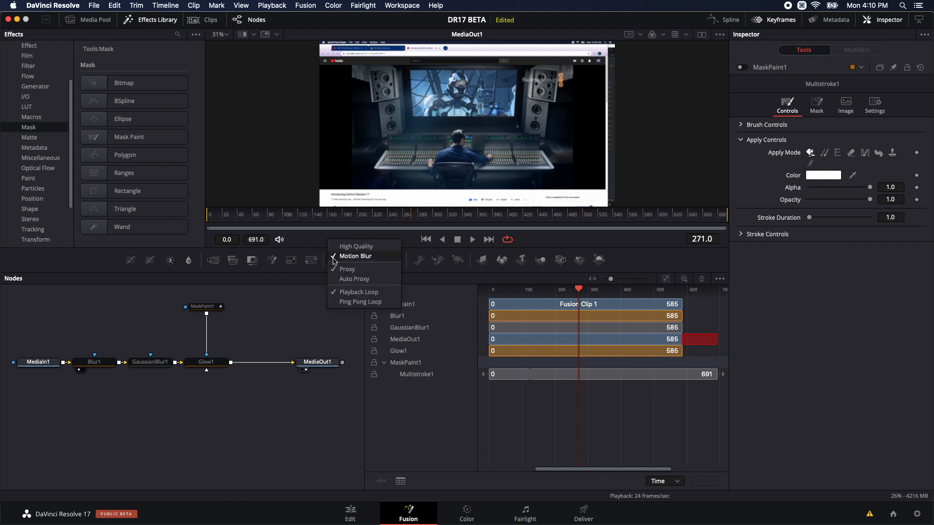
{"action": "left_click", "coordinate": [334, 258]}
{"action": "right_click", "coordinate": [325, 241]}
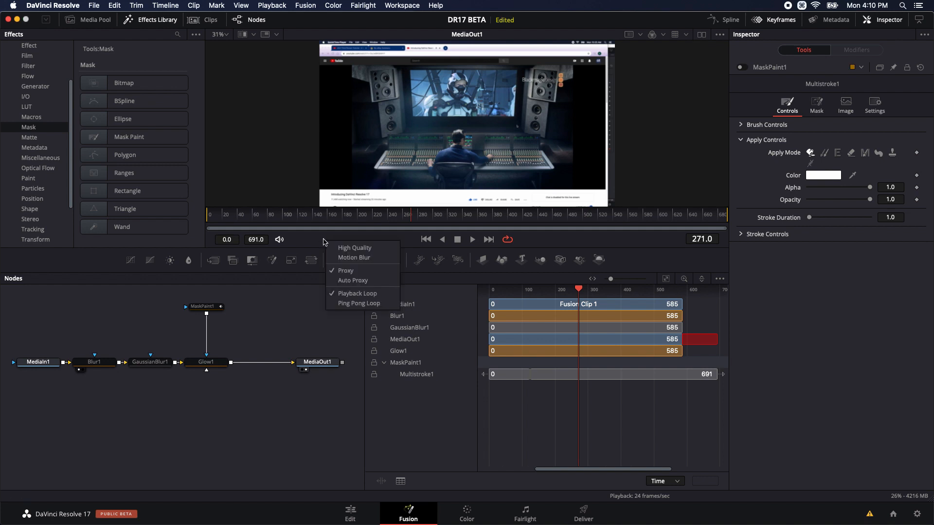
{"action": "left_click", "coordinate": [317, 239]}
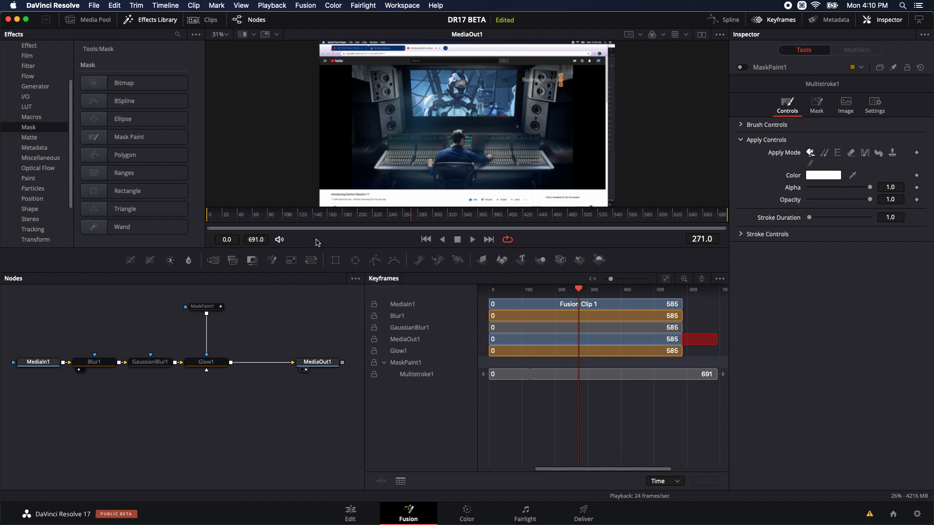
{"action": "key", "text": "space"}
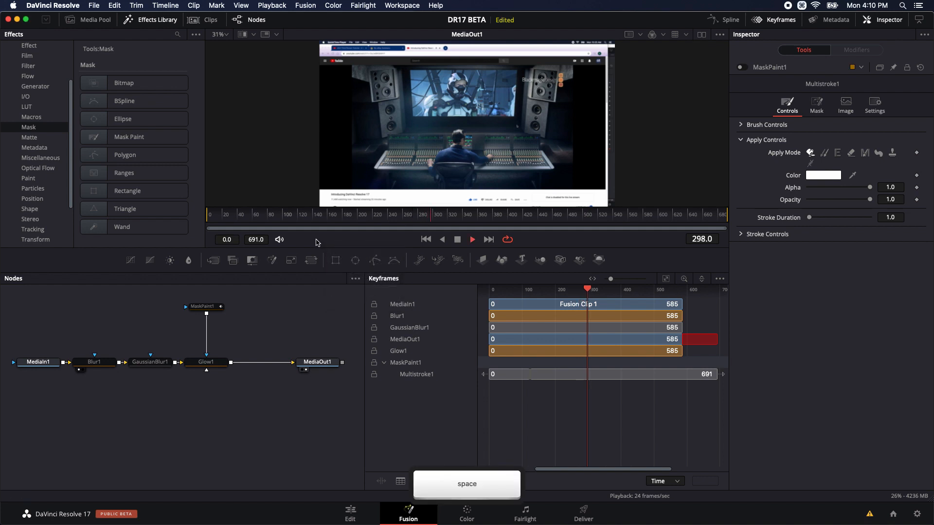
{"action": "key", "text": "space"}
- Re-enable the Blur1, GaussianBlur1, Glow1 and MaskPaint1 nodes one after another
{"action": "left_click", "coordinate": [101, 364]}
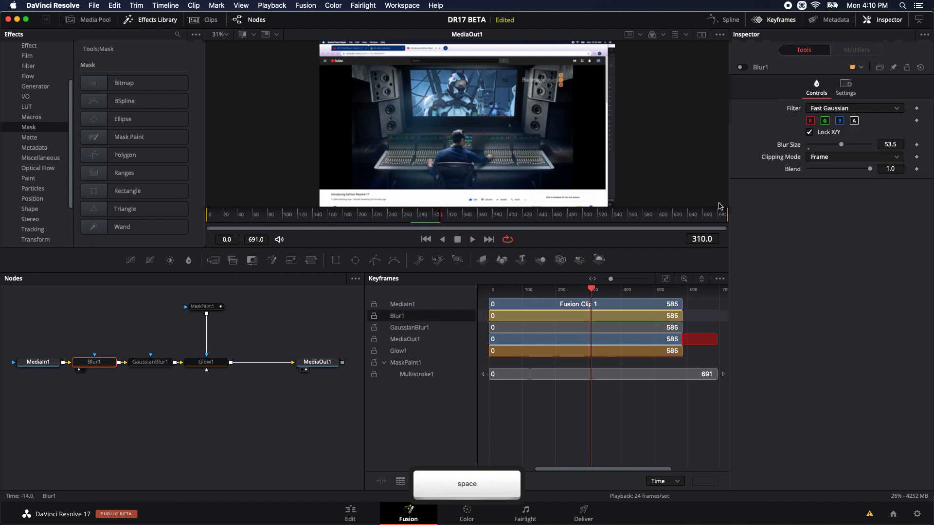
{"action": "left_click", "coordinate": [740, 67]}
{"action": "left_click", "coordinate": [150, 361]}
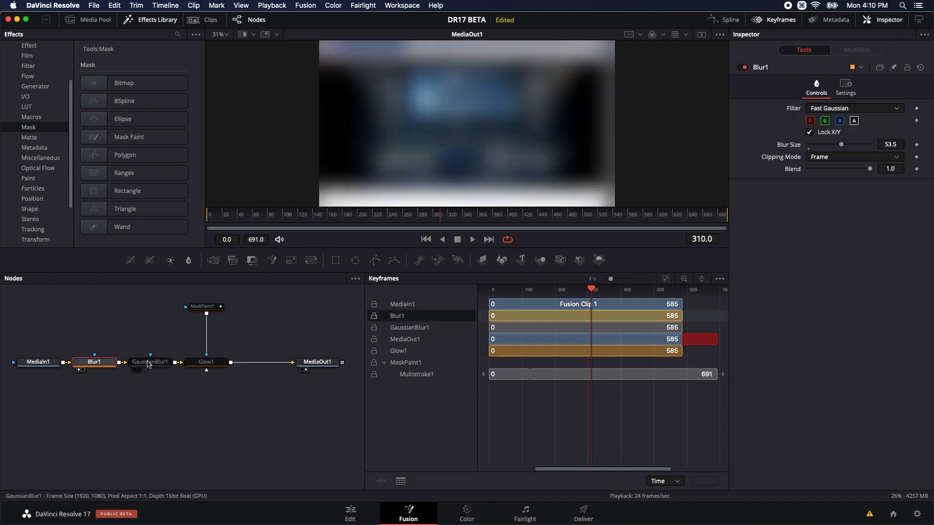
{"action": "left_click", "coordinate": [740, 67]}
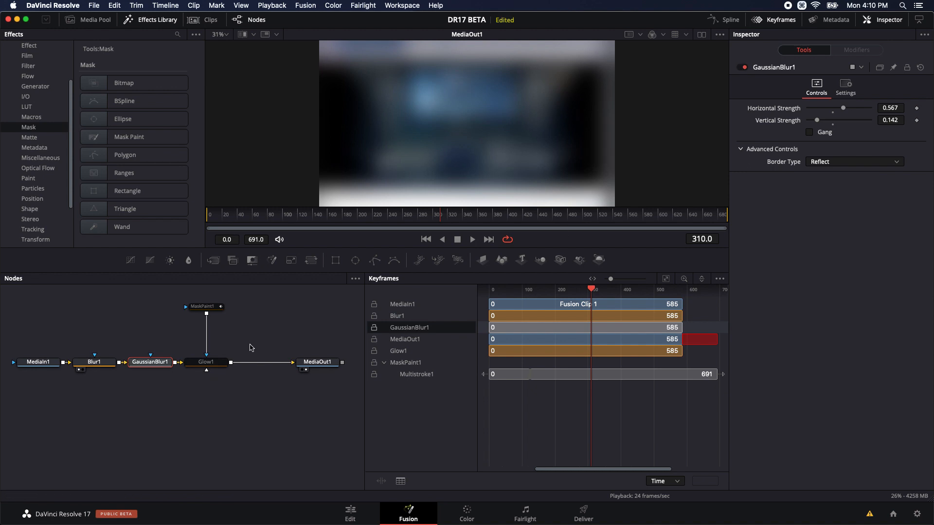
{"action": "left_click", "coordinate": [214, 363]}
{"action": "left_click", "coordinate": [741, 69]}
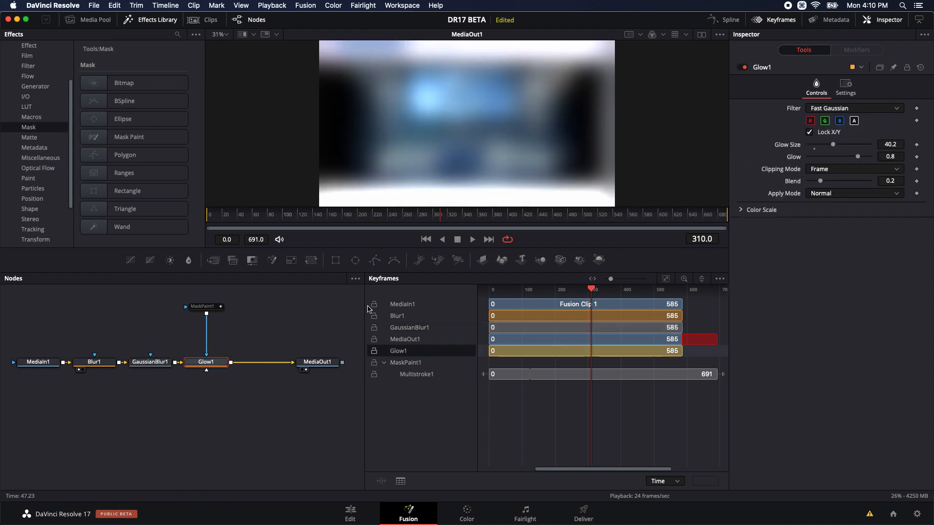
{"action": "left_click", "coordinate": [204, 307]}
- Play the composition with the effect nodes enabled, jump back to an earlier frame, and stop at frame 322
{"action": "key", "text": "space"}
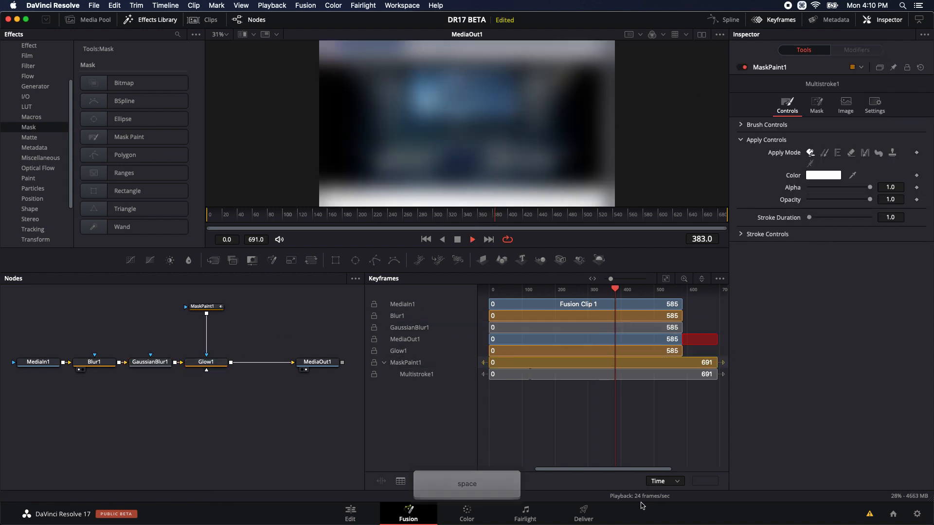
{"action": "left_click", "coordinate": [348, 217]}
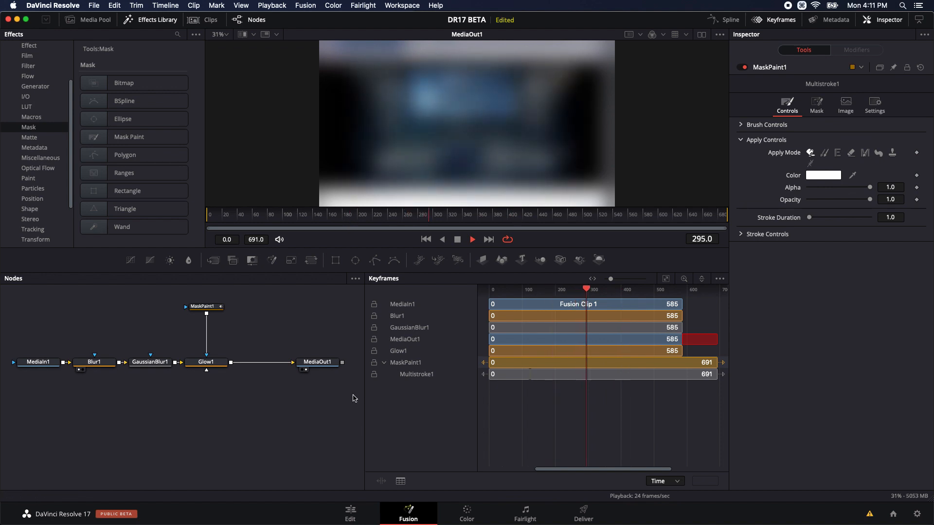
{"action": "key", "text": "space"}
{"action": "scroll", "coordinate": [273, 436], "scroll_direction": "up", "scroll_amount": 3}
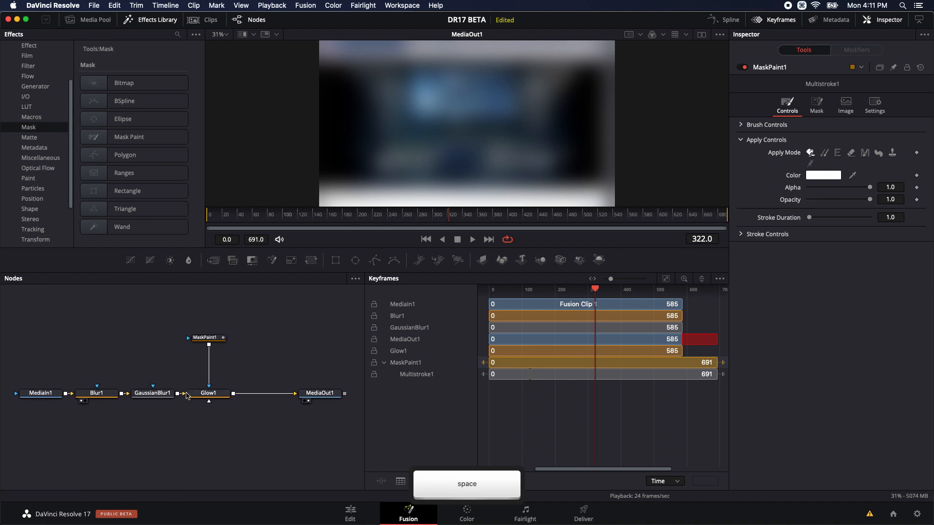
- Go to the Edit page and generate optimized media for Clip.mov from the Media Pool
{"action": "left_click", "coordinate": [350, 511]}
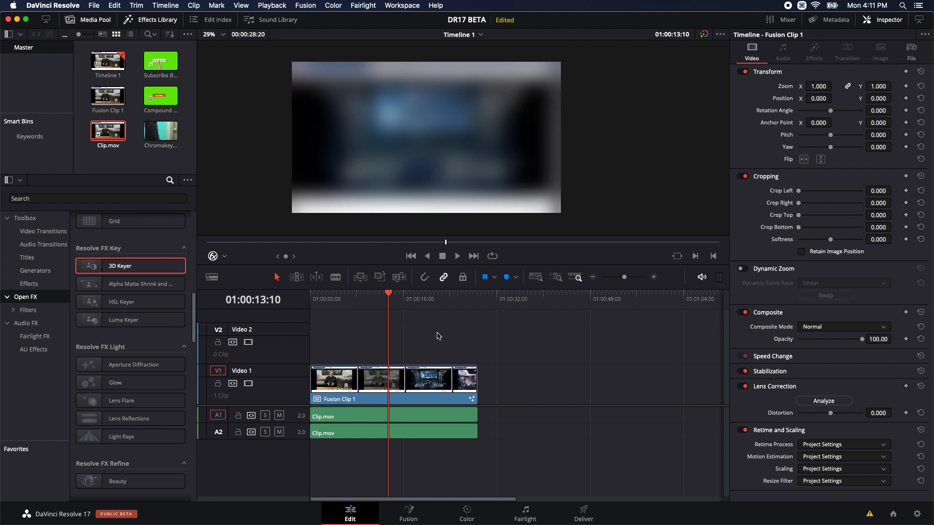
{"action": "left_click", "coordinate": [105, 132]}
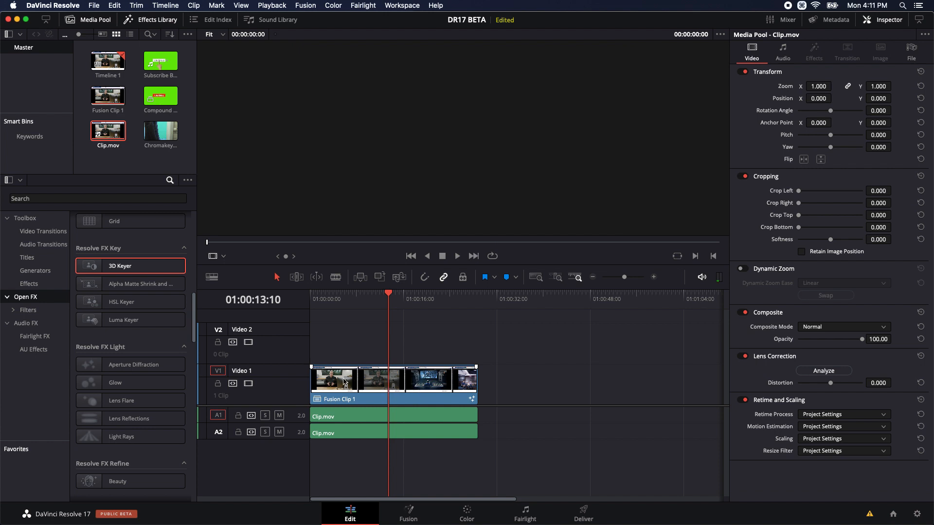
{"action": "right_click", "coordinate": [113, 133]}
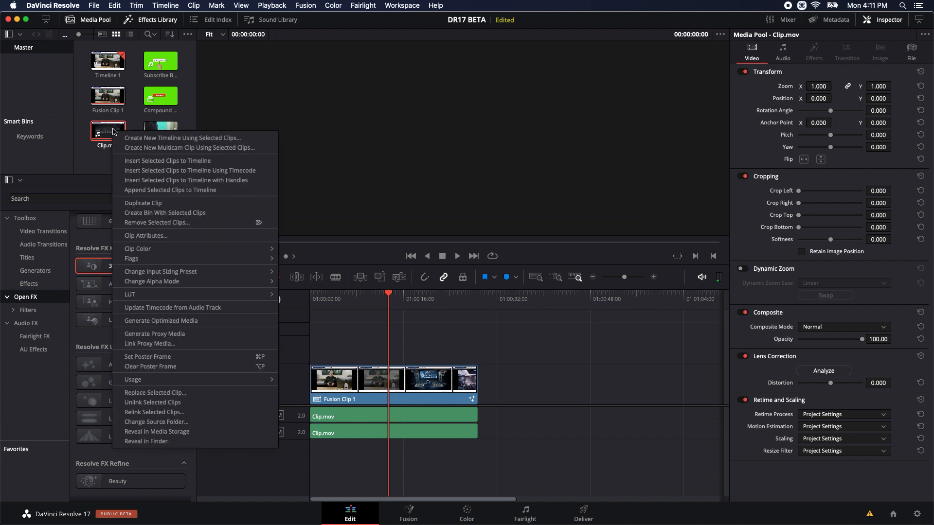
{"action": "left_click", "coordinate": [145, 321]}
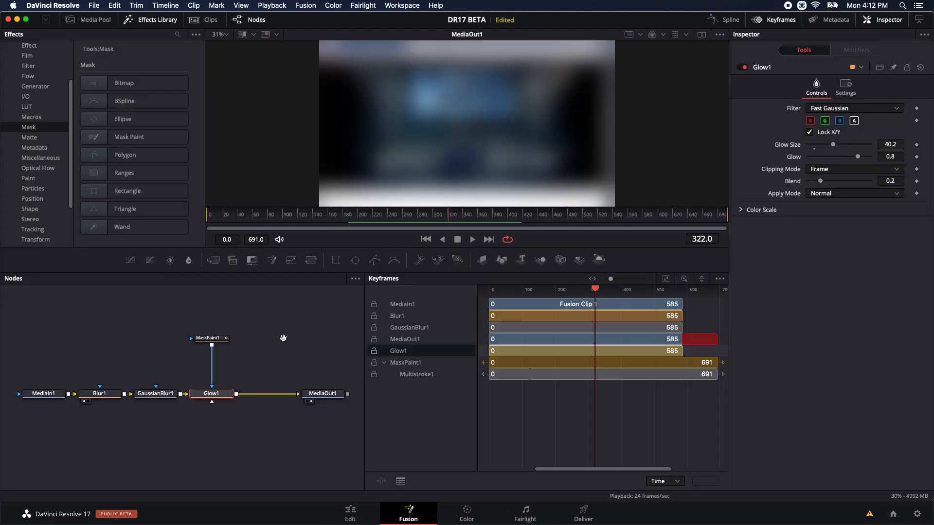
- Delete the Blur1, GaussianBlur1, Glow1 and MaskPaint1 nodes, leaving MediaIn1 connected directly to MediaOut1
{"action": "left_click_drag", "start_coordinate": [283, 337], "coordinate": [287, 340]}
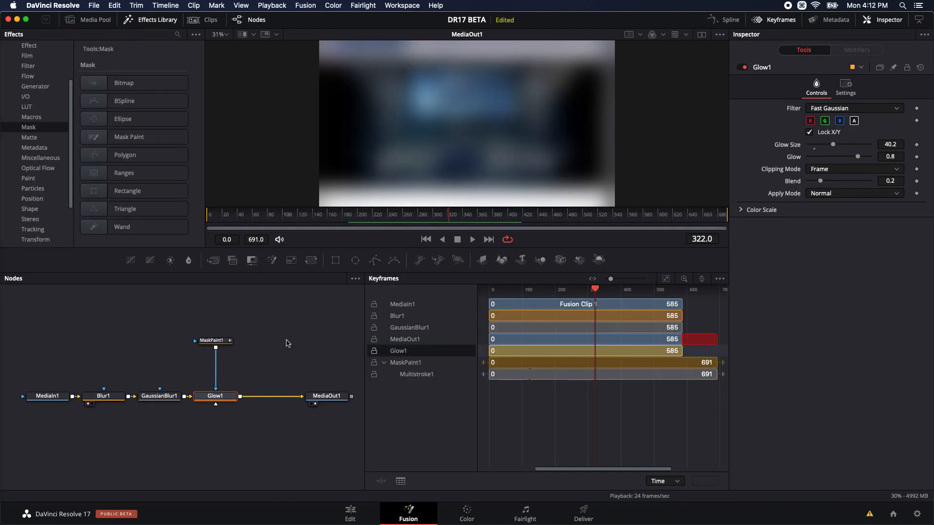
{"action": "left_click_drag", "start_coordinate": [271, 439], "coordinate": [95, 311]}
{"action": "key", "text": "BackSpace"}
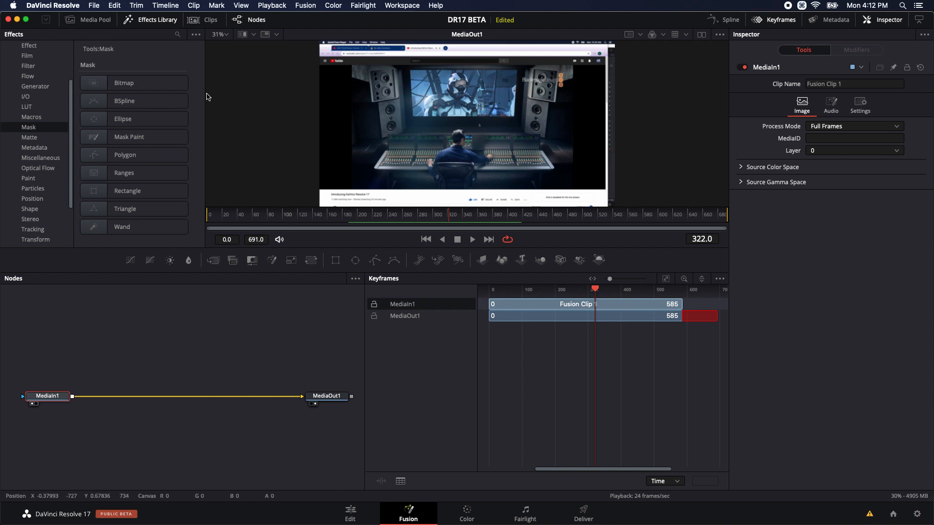
- Narrow the Effects Library to widen the viewer, and hide the Keyframes timeline to enlarge the node graph
{"action": "mouse_move", "coordinate": [205, 93]}
{"action": "left_mouse_down"}
{"action": "mouse_move", "coordinate": [142, 101]}
{"action": "mouse_move", "coordinate": [194, 103]}
{"action": "left_mouse_up"}
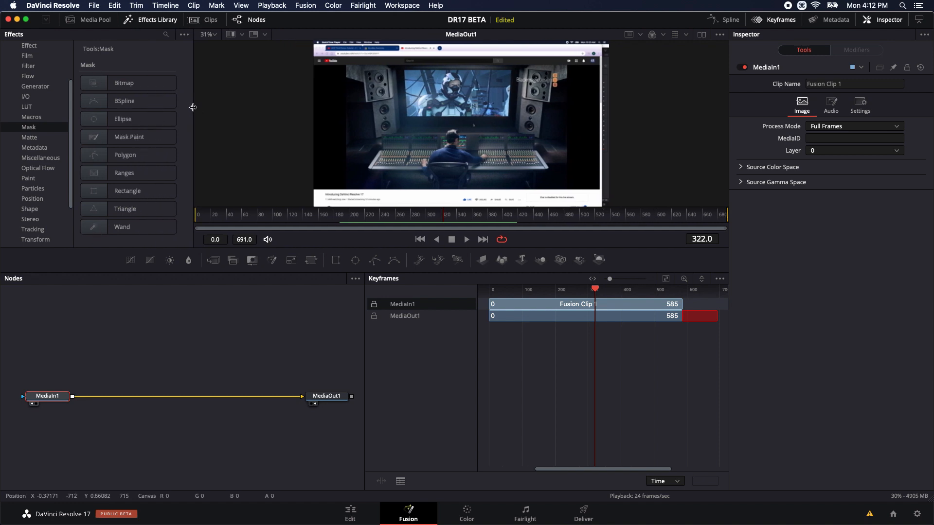
{"action": "mouse_move", "coordinate": [193, 107]}
{"action": "left_mouse_down"}
{"action": "mouse_move", "coordinate": [135, 105]}
{"action": "mouse_move", "coordinate": [183, 105]}
{"action": "mouse_move", "coordinate": [173, 103]}
{"action": "left_mouse_up"}
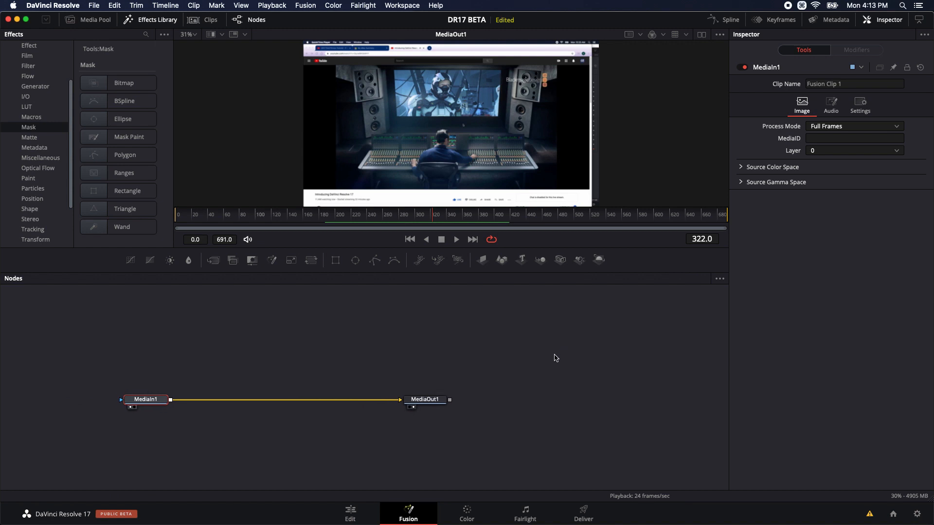
{"action": "left_click_drag", "start_coordinate": [536, 362], "coordinate": [553, 361]}
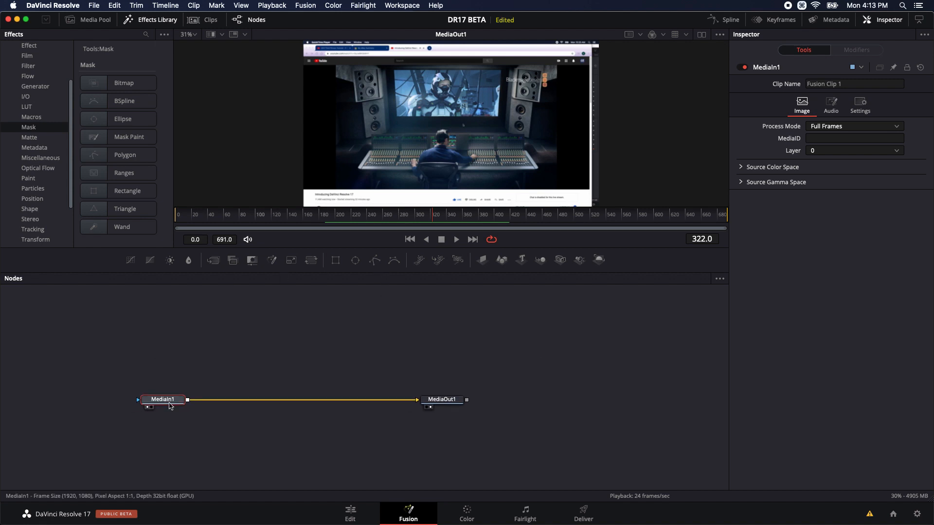
- Insert a Transform node between MediaIn1 and MediaOut1 and examine the Modify With options for its position controls
{"action": "left_click", "coordinate": [311, 260]}
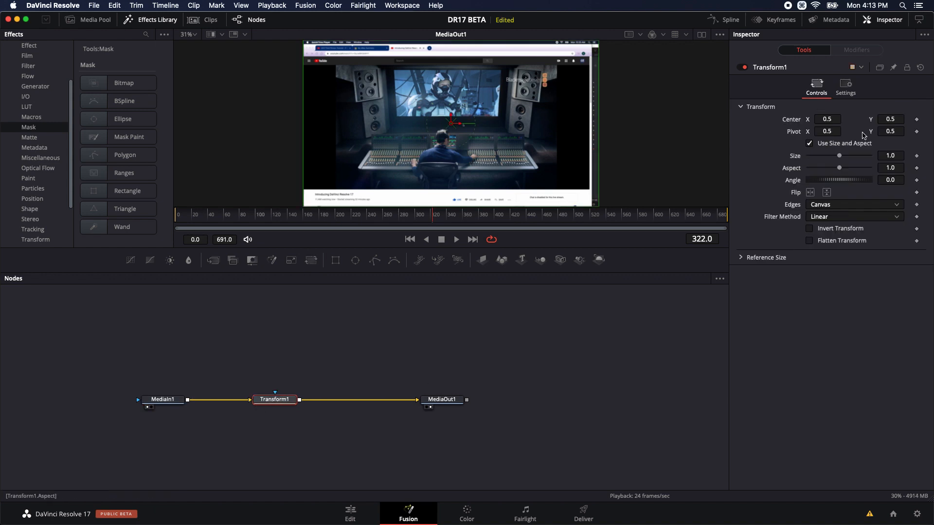
{"action": "right_click", "coordinate": [797, 124]}
{"action": "mouse_move", "coordinate": [826, 161]}
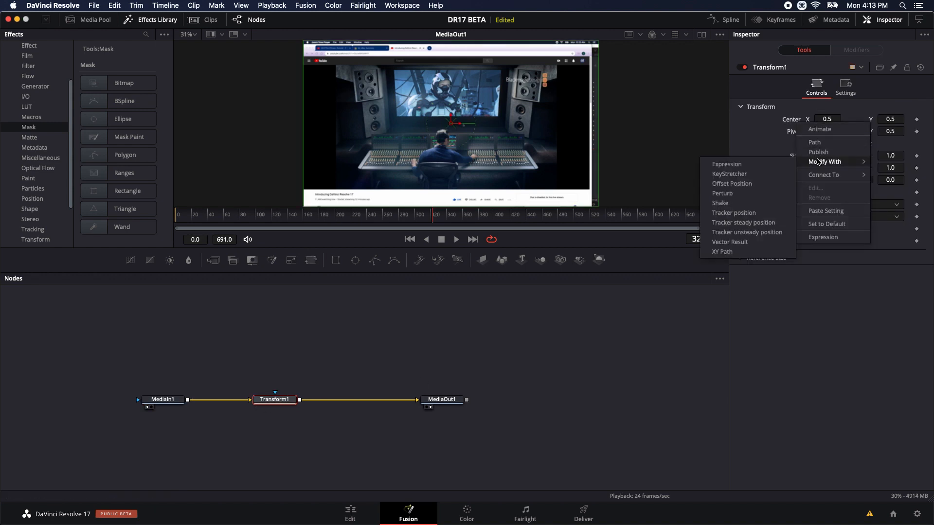
{"action": "left_click", "coordinate": [637, 341]}
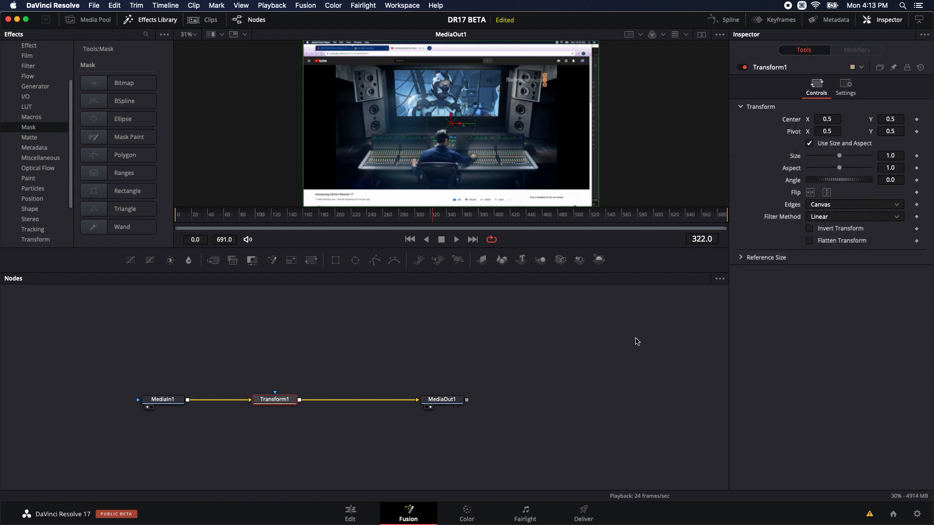
- Delete the Transform1 node from between MediaIn1 and MediaOut1
{"action": "left_click_drag", "start_coordinate": [249, 371], "coordinate": [307, 440]}
{"action": "key", "text": "BackSpace"}
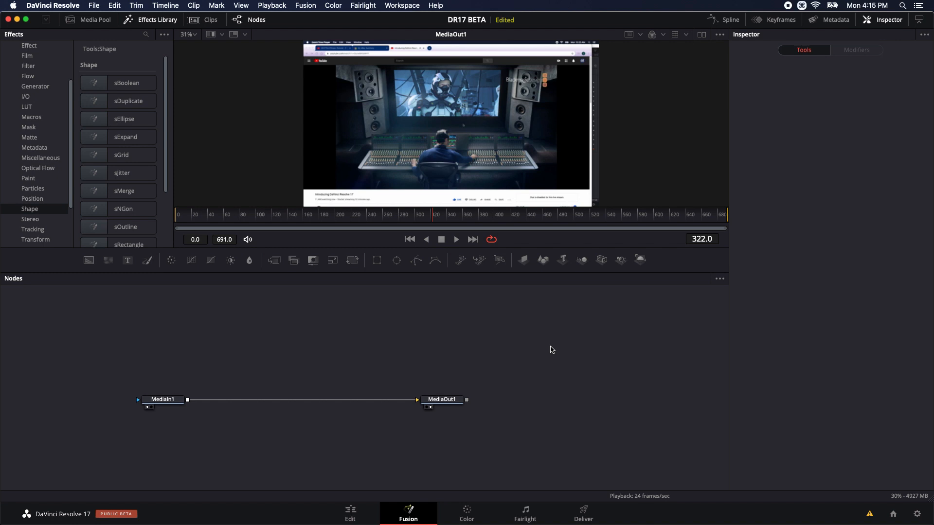
- Search the Select Tool list for "glow" and add an unconnected Glow (Glo) node to the node graph
{"action": "right_click", "coordinate": [268, 372]}
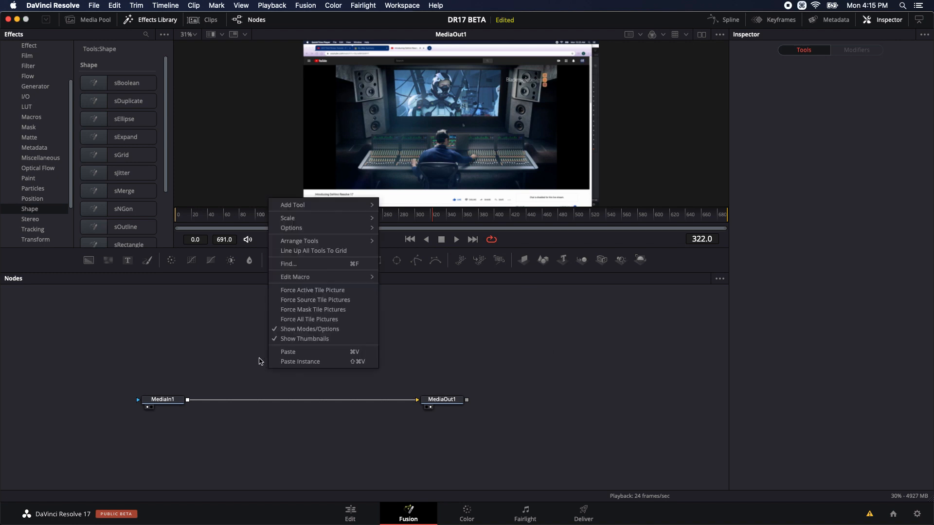
{"action": "left_click", "coordinate": [261, 363]}
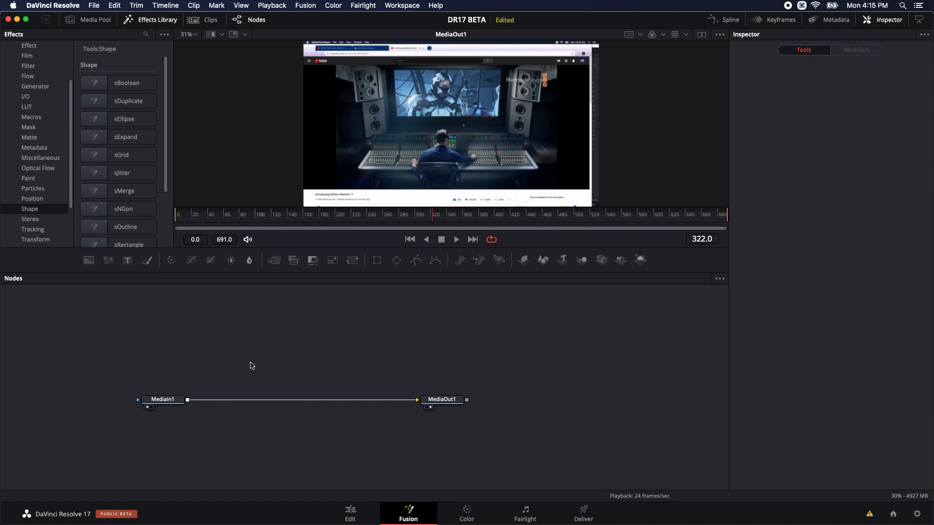
{"action": "key", "text": "shift+space"}
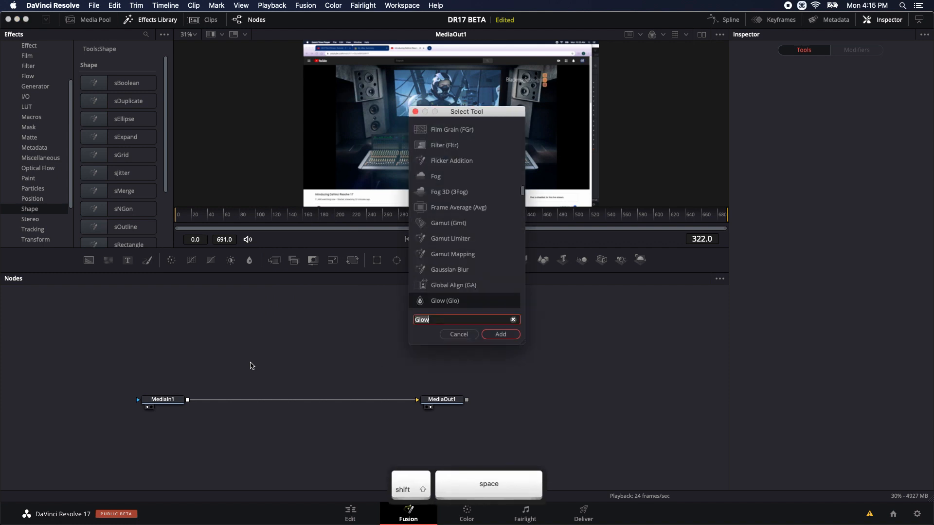
{"action": "type", "text": "glow"}
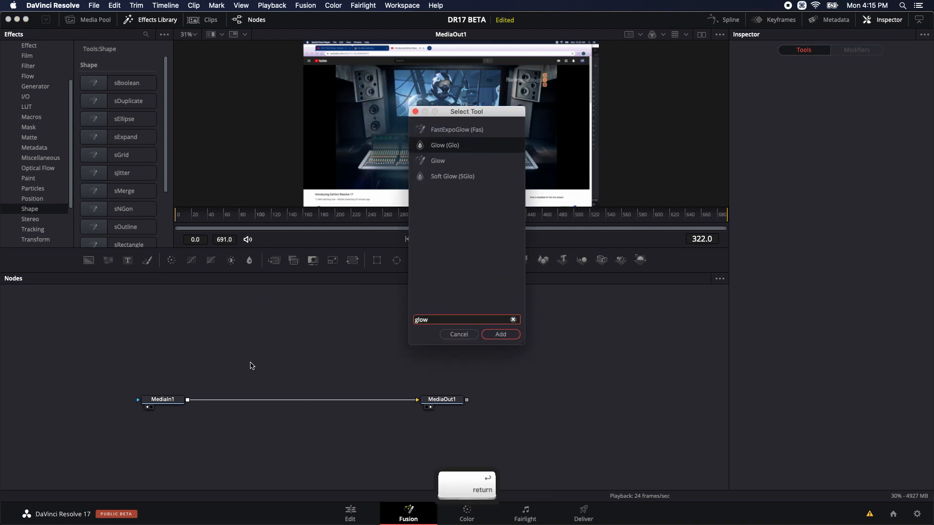
{"action": "key", "text": "Return"}
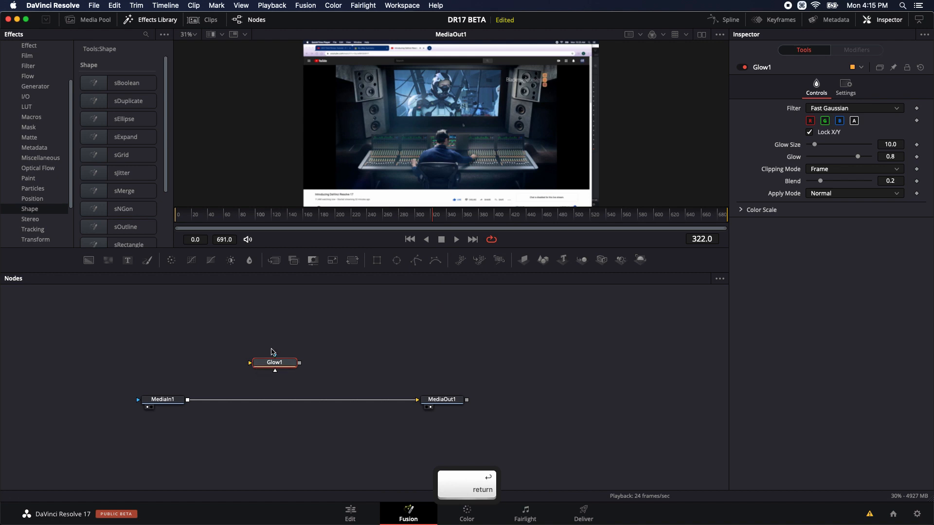
- Delete the Glow1 node and add an unconnected Transform node above the link between MediaIn1 and MediaOut1
{"action": "key", "text": "BackSpace"}
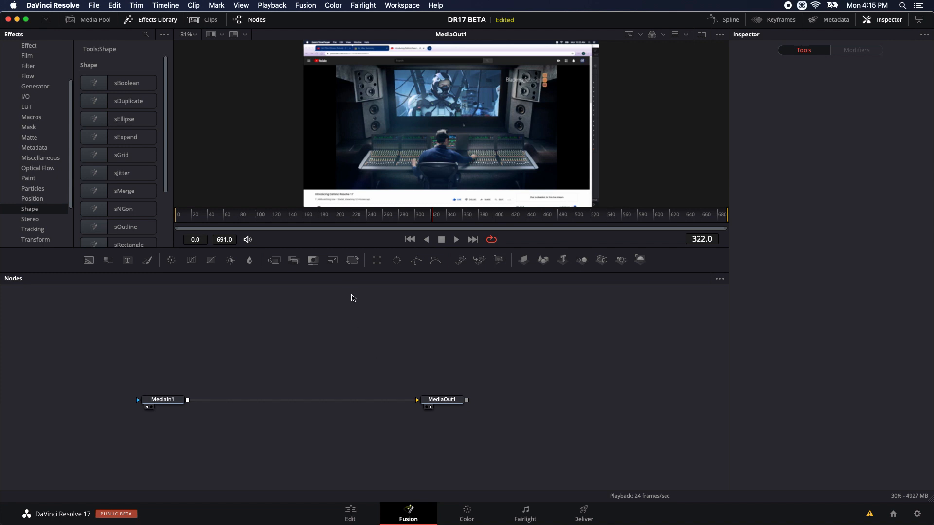
{"action": "left_click", "coordinate": [355, 265]}
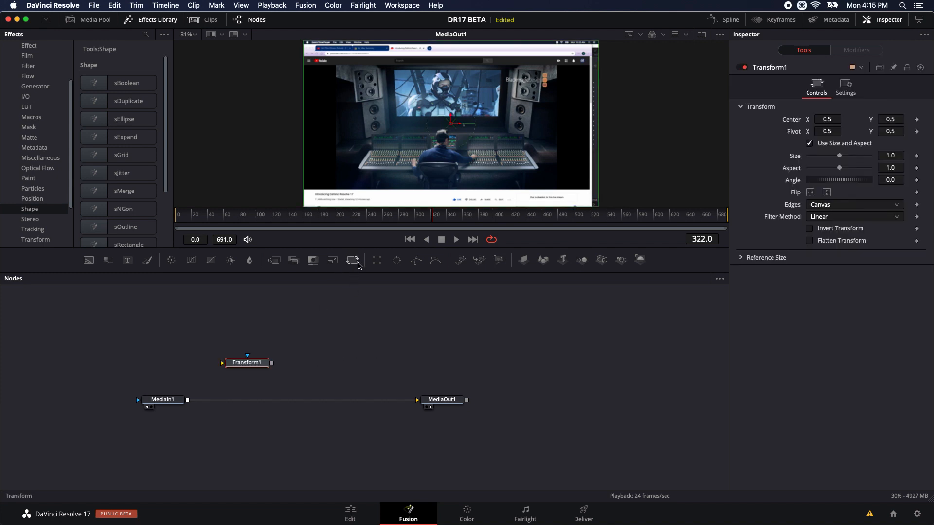
- Delete the Transform1 node and create a custom Fusion toolbar named Text
{"action": "key", "text": "BackSpace"}
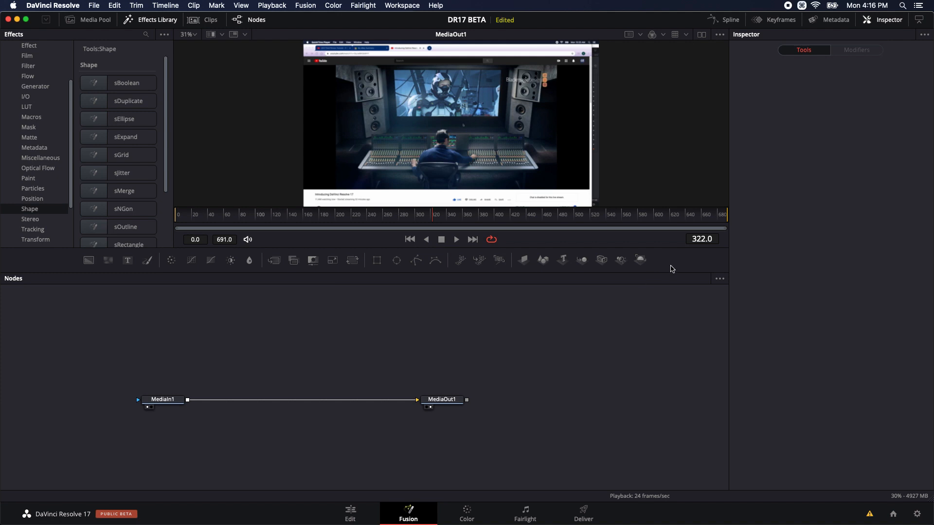
{"action": "right_click", "coordinate": [682, 262]}
{"action": "mouse_move", "coordinate": [700, 268]}
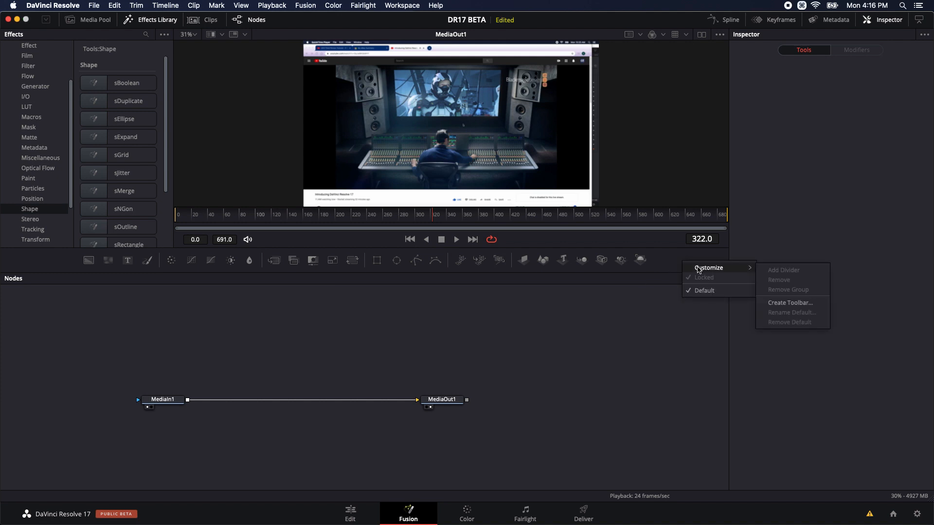
{"action": "left_click", "coordinate": [784, 303]}
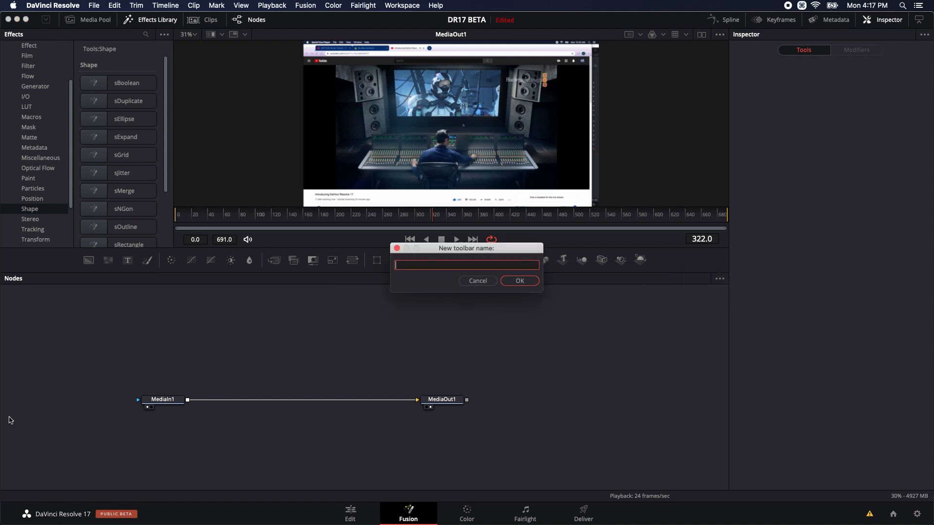
{"action": "type", "text": "Test"}
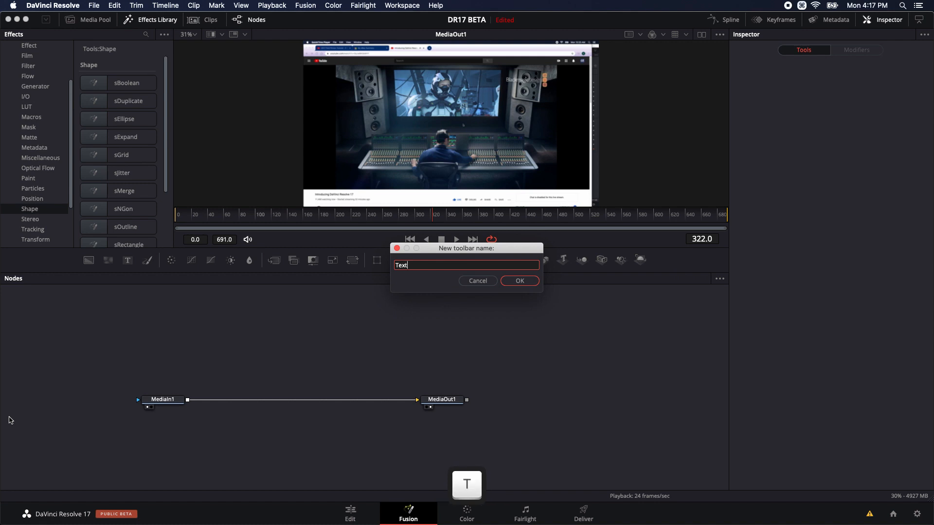
{"action": "key", "text": "Return"}
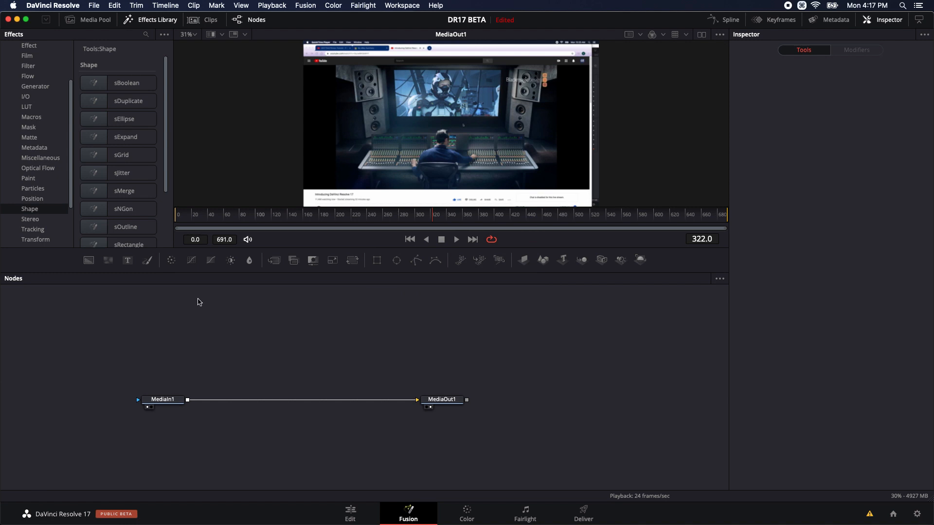
- Try to add the CBSpeedLi... macro from the Macros category to the custom toolbar
{"action": "scroll", "coordinate": [56, 152], "scroll_direction": "up", "scroll_amount": 3}
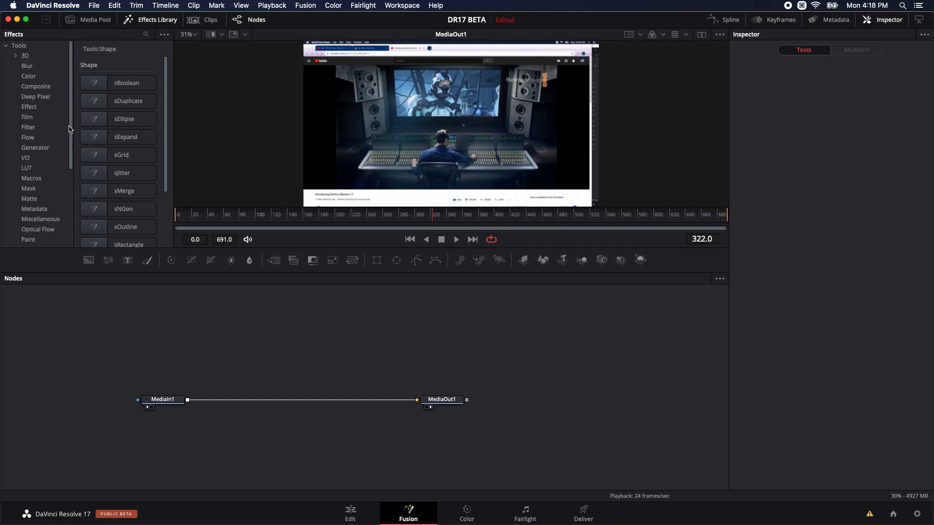
{"action": "scroll", "coordinate": [49, 147], "scroll_direction": "down", "scroll_amount": 3}
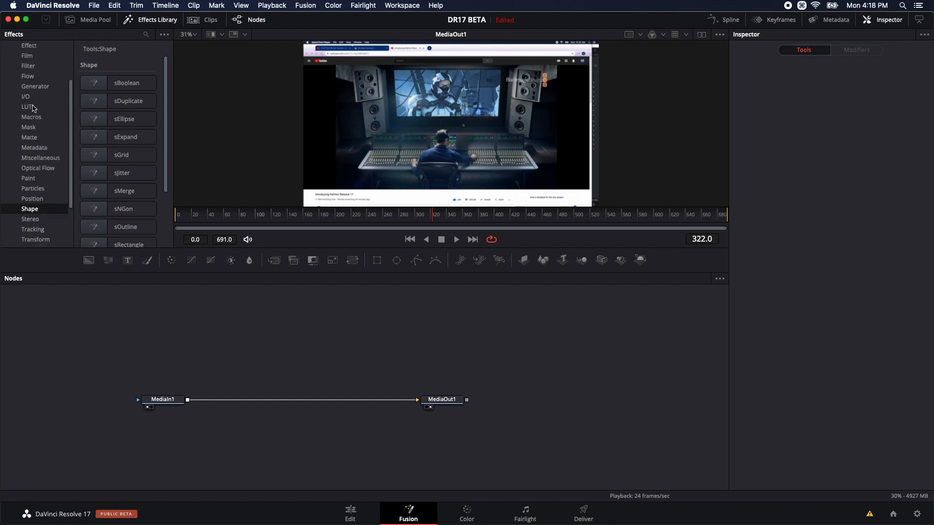
{"action": "scroll", "coordinate": [37, 136], "scroll_direction": "down", "scroll_amount": 2}
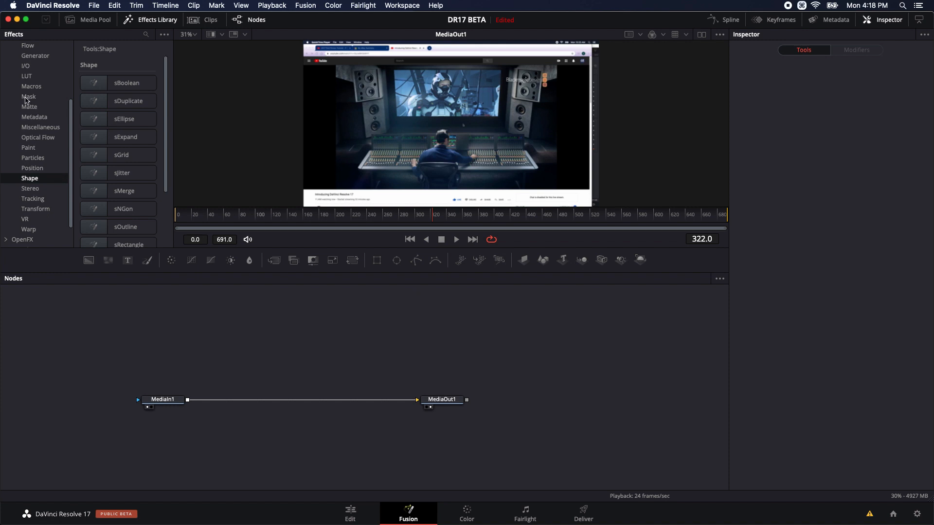
{"action": "left_click", "coordinate": [34, 87]}
{"action": "left_click_drag", "start_coordinate": [92, 85], "coordinate": [376, 263]}
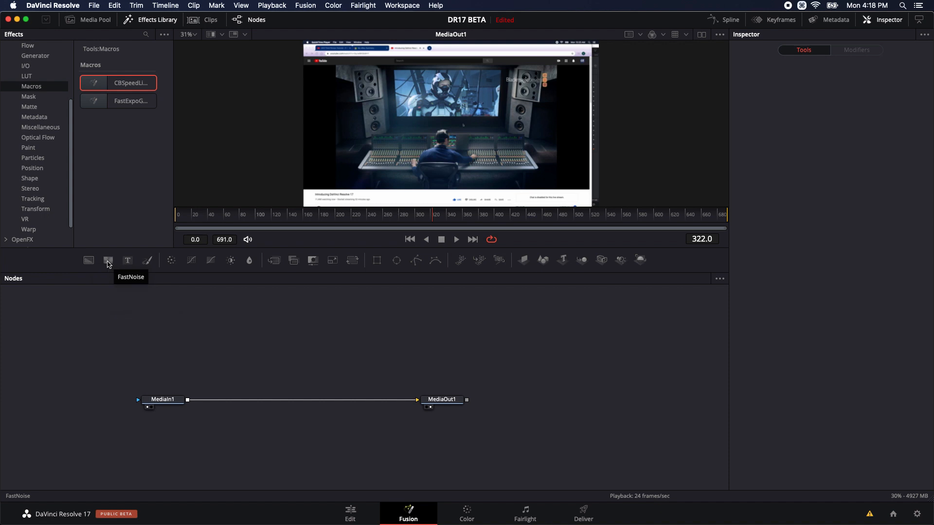
- Remove the FastNoise tool and the group containing Background from the Text toolbar
{"action": "right_click", "coordinate": [107, 263]}
{"action": "mouse_move", "coordinate": [125, 271]}
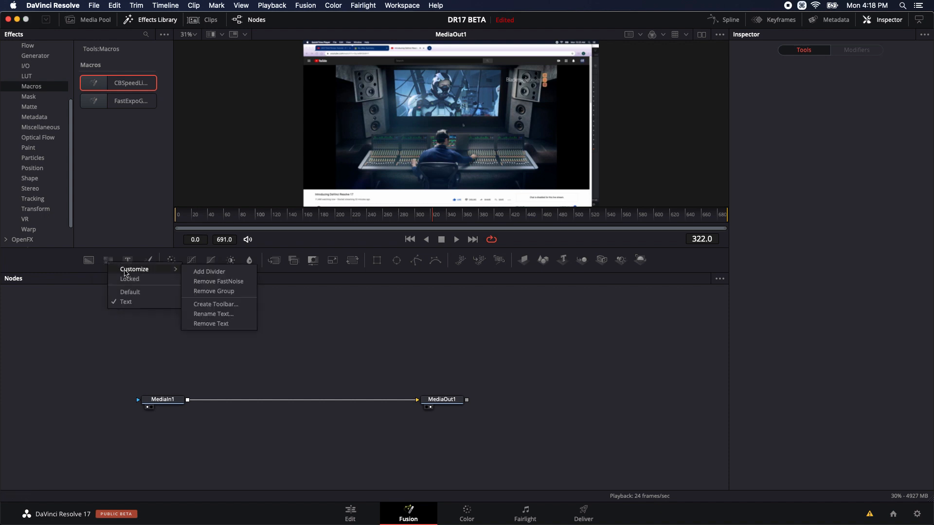
{"action": "left_click", "coordinate": [218, 281]}
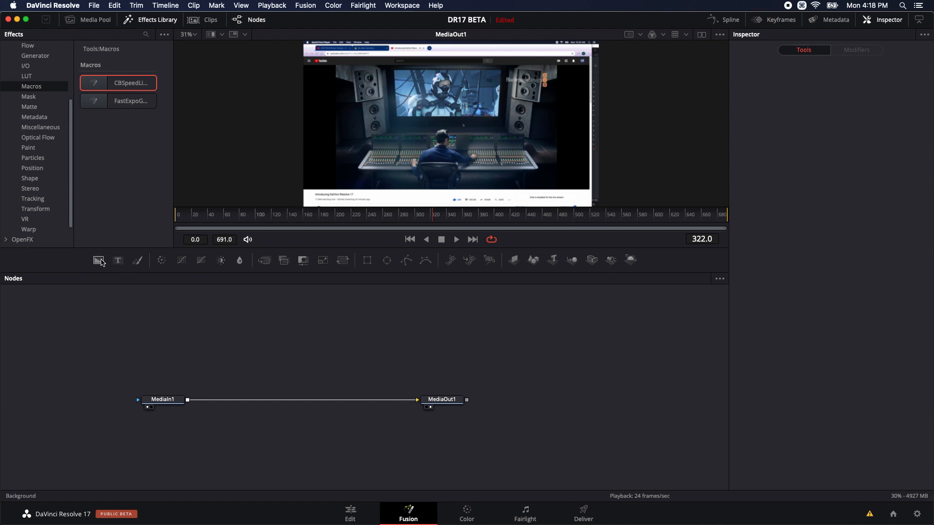
{"action": "right_click", "coordinate": [100, 263]}
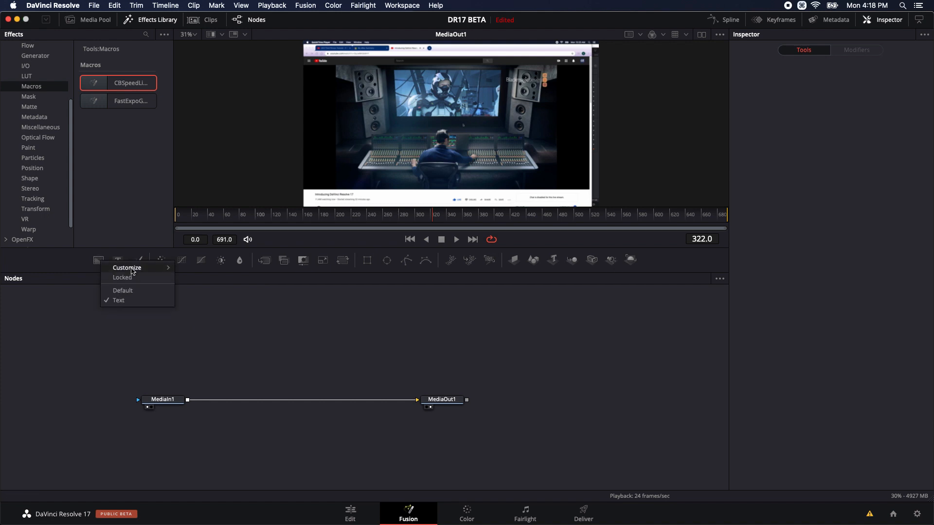
{"action": "mouse_move", "coordinate": [130, 269]}
{"action": "left_click", "coordinate": [203, 290]}
- Remove the Color Corrector group and the Merge group from the Text toolbar
{"action": "right_click", "coordinate": [131, 263]}
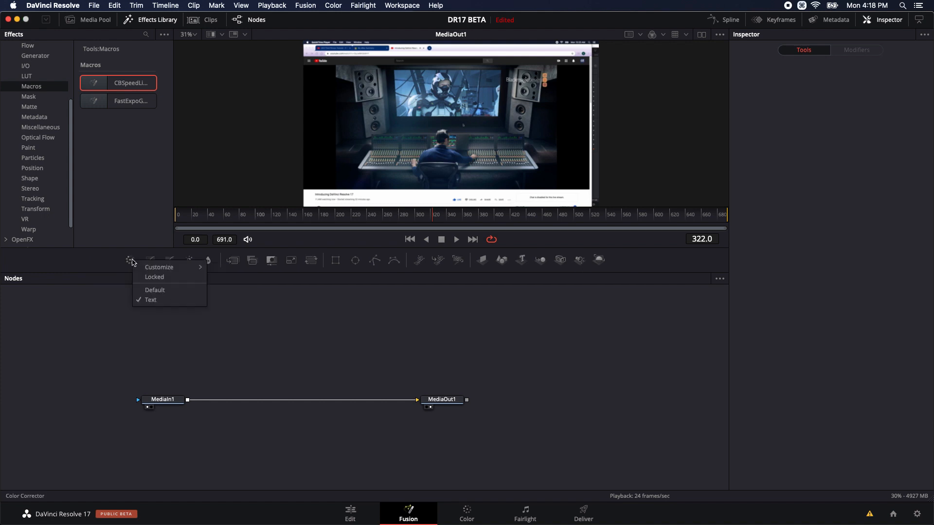
{"action": "mouse_move", "coordinate": [175, 267]}
{"action": "left_click", "coordinate": [224, 290]}
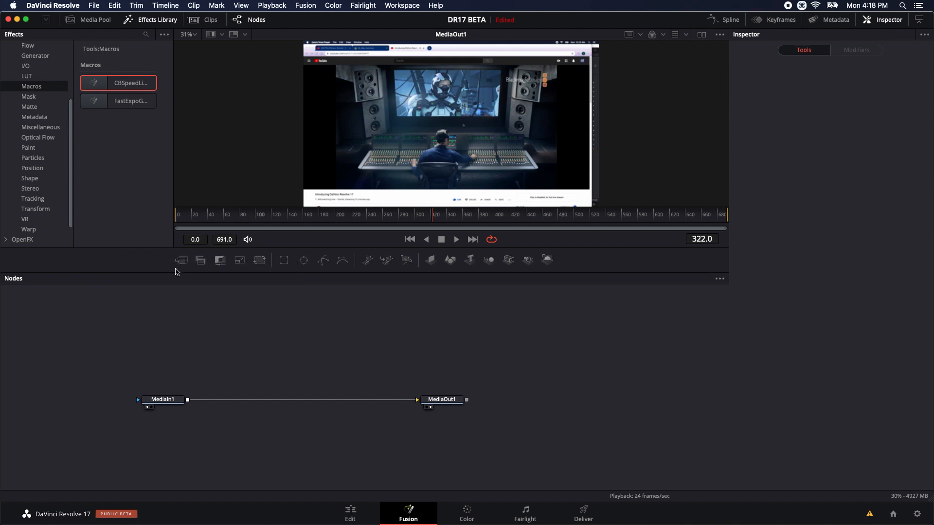
{"action": "right_click", "coordinate": [180, 264]}
{"action": "mouse_move", "coordinate": [206, 269]}
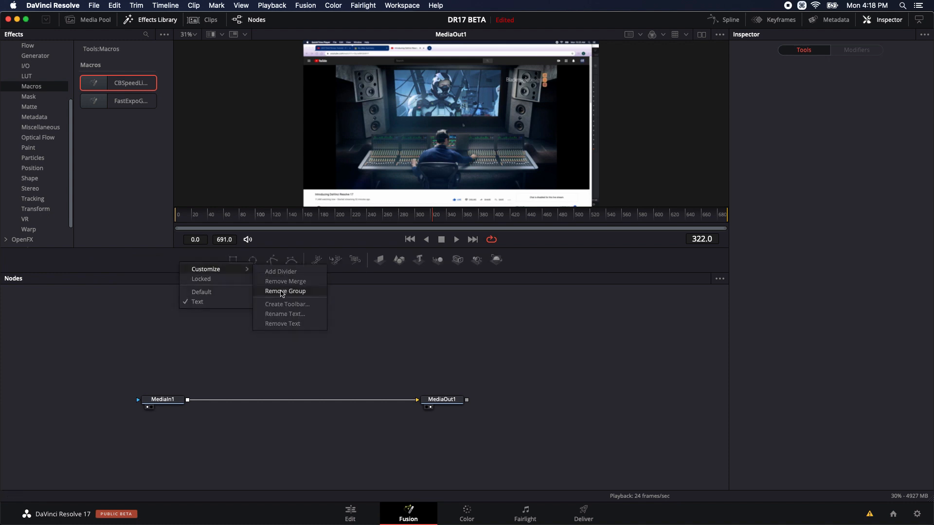
{"action": "left_click", "coordinate": [285, 290]}
- Remove the remaining Rectangle, pEmitter and Image Plane 3D groups from the Text toolbar
{"action": "right_click", "coordinate": [231, 265]}
{"action": "mouse_move", "coordinate": [305, 275]}
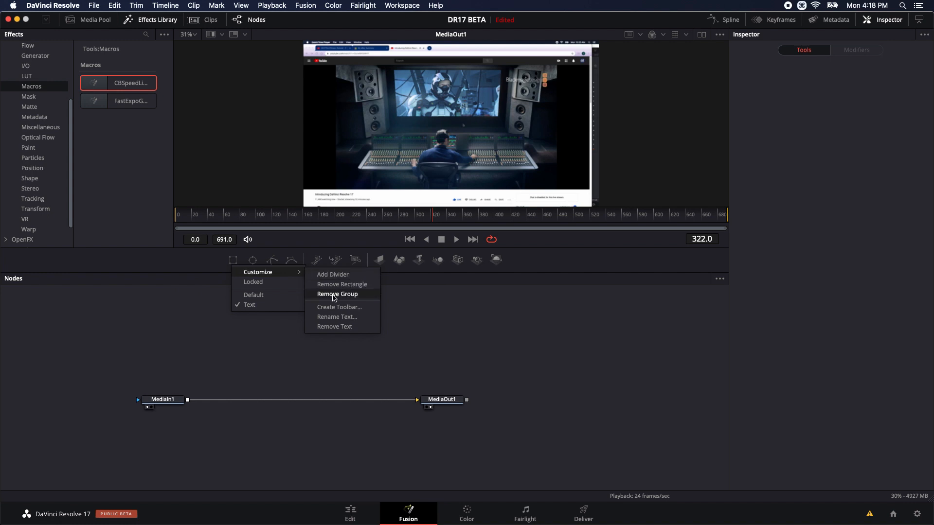
{"action": "left_click", "coordinate": [336, 294]}
{"action": "right_click", "coordinate": [275, 261]}
{"action": "mouse_move", "coordinate": [343, 268]}
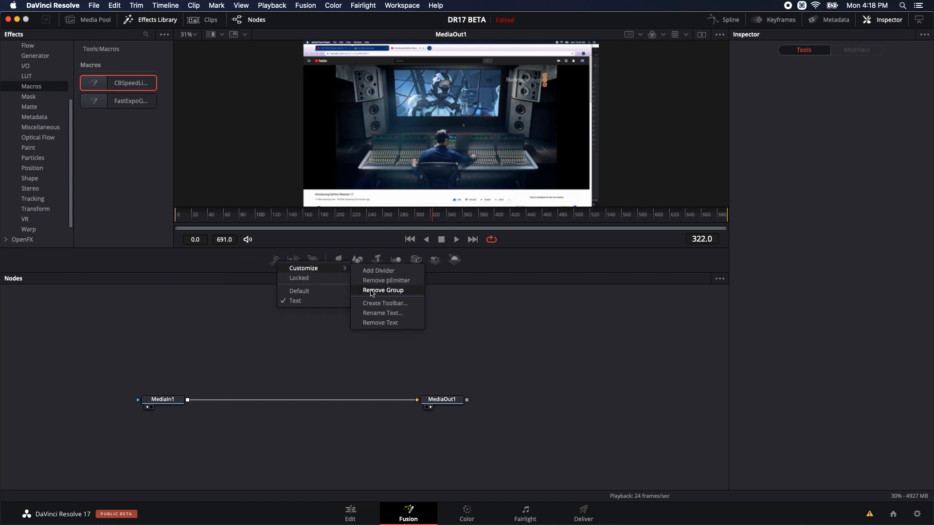
{"action": "left_click", "coordinate": [382, 291]}
{"action": "right_click", "coordinate": [310, 264]}
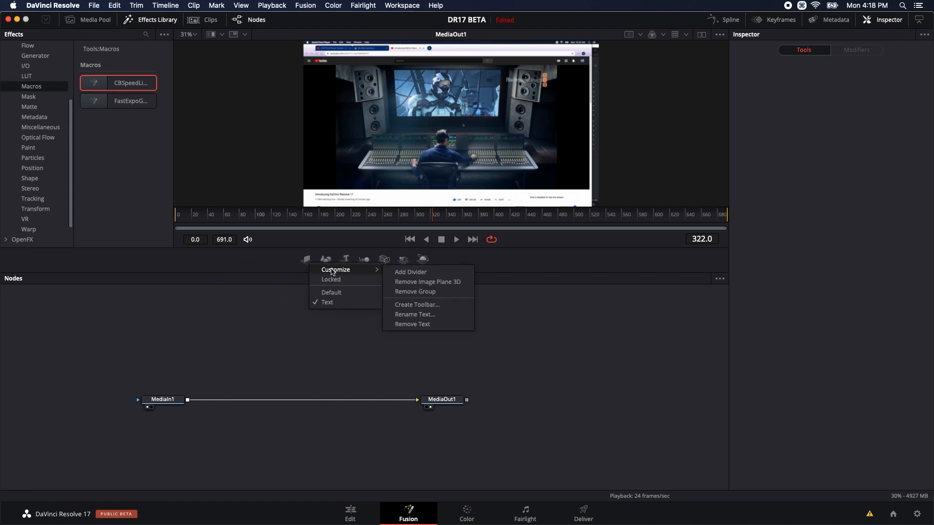
{"action": "left_click", "coordinate": [409, 292]}
{"action": "left_click_drag", "start_coordinate": [216, 165], "coordinate": [363, 262]}
{"action": "left_click", "coordinate": [366, 261]}
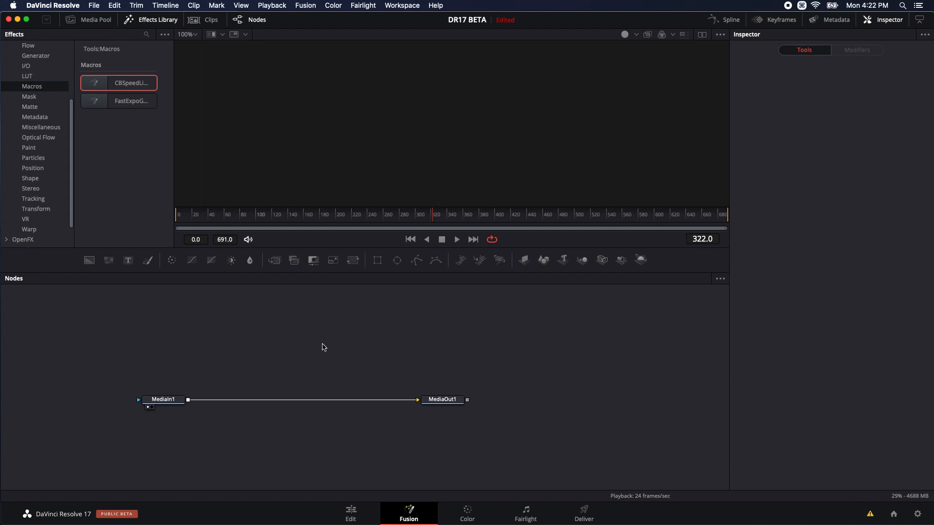
- Bookmark a close-up view of the MediaIn1 node in the node graph, keeping the default bookmark name
{"action": "left_click_drag", "start_coordinate": [323, 346], "coordinate": [411, 353]}
{"action": "scroll", "coordinate": [294, 407], "scroll_direction": "up", "scroll_amount": 3}
{"action": "scroll", "coordinate": [283, 417], "scroll_direction": "down", "scroll_amount": 1}
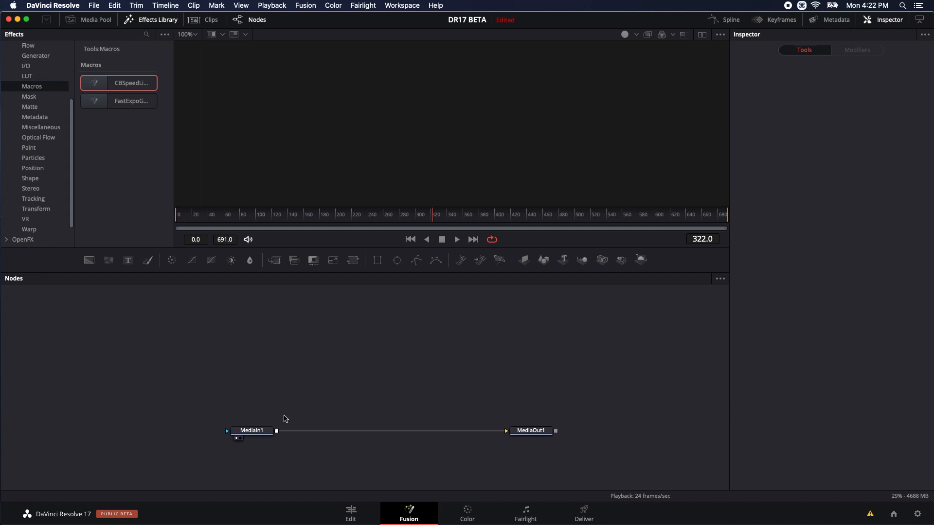
{"action": "scroll", "coordinate": [266, 440], "scroll_direction": "up", "scroll_amount": 3, "text": "super"}
{"action": "scroll", "coordinate": [266, 442], "scroll_direction": "up", "scroll_amount": 2, "text": "super"}
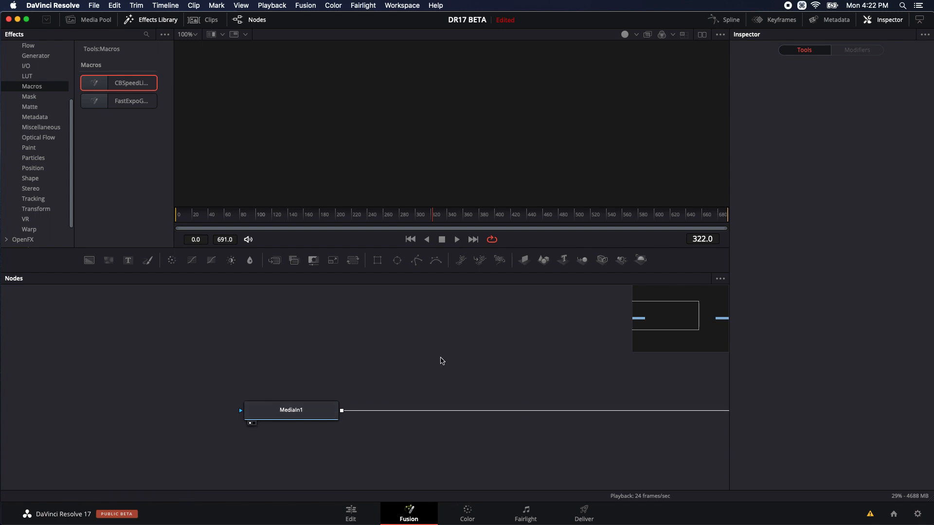
{"action": "left_click", "coordinate": [719, 280]}
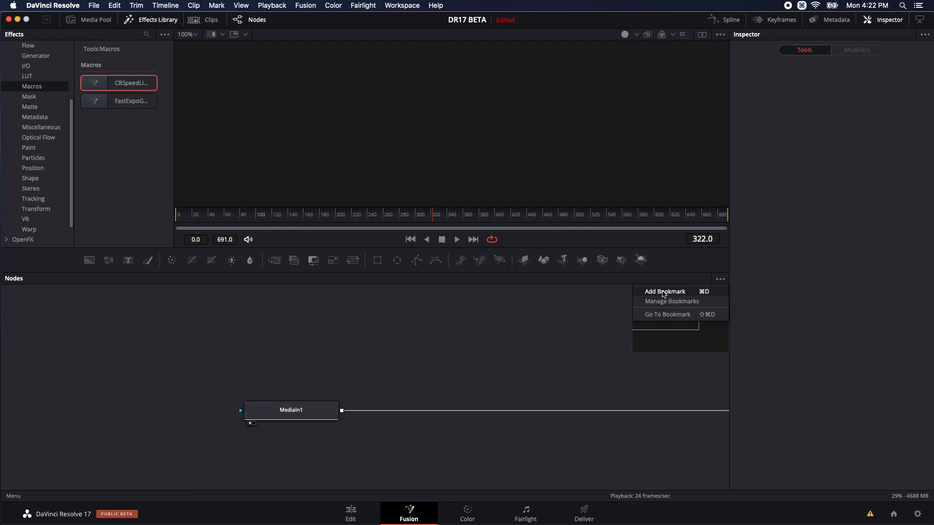
{"action": "left_click", "coordinate": [663, 292]}
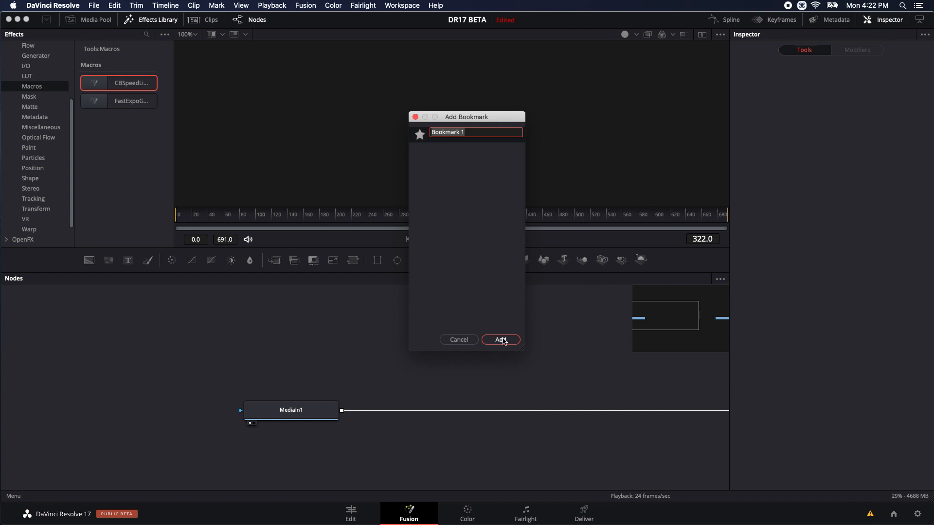
{"action": "left_click", "coordinate": [501, 340]}
- Move the node graph view away from MediaIn1 and return to it using the saved bookmark
{"action": "left_click_drag", "start_coordinate": [488, 378], "coordinate": [118, 349]}
{"action": "left_click_drag", "start_coordinate": [503, 346], "coordinate": [2, 404]}
{"action": "left_click_drag", "start_coordinate": [467, 345], "coordinate": [184, 337]}
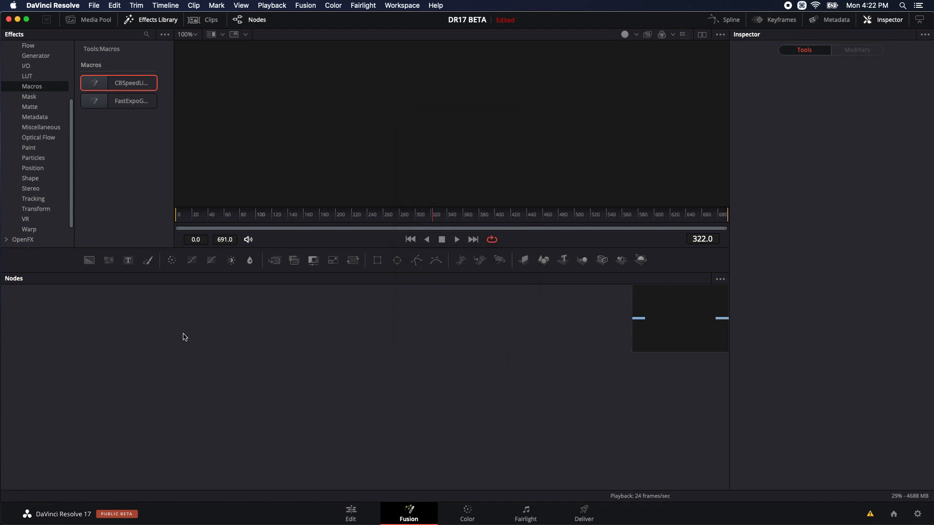
{"action": "left_click", "coordinate": [720, 278]}
{"action": "left_click", "coordinate": [662, 326]}
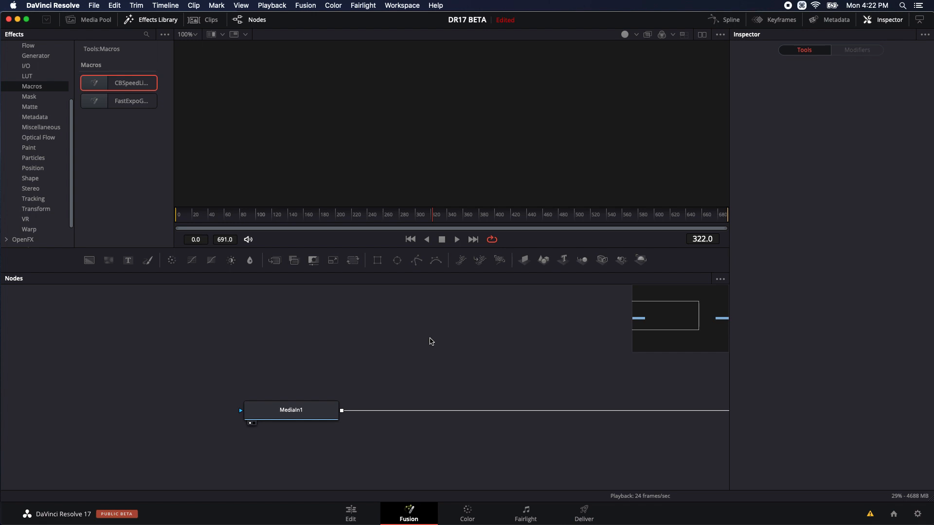
- Add unconnected Polygon, Rectangle and Triangle mask nodes above the link between MediaIn1 and MediaOut1
{"action": "scroll", "coordinate": [448, 347], "scroll_direction": "down", "scroll_amount": 5}
{"action": "left_click_drag", "start_coordinate": [471, 303], "coordinate": [481, 383]}
{"action": "scroll", "coordinate": [463, 387], "scroll_direction": "down", "scroll_amount": 3}
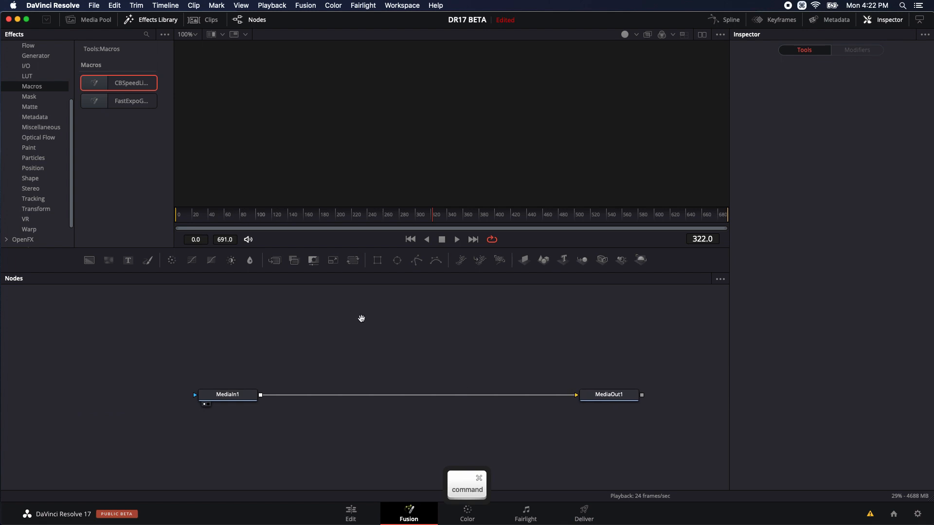
{"action": "left_click", "coordinate": [29, 96]}
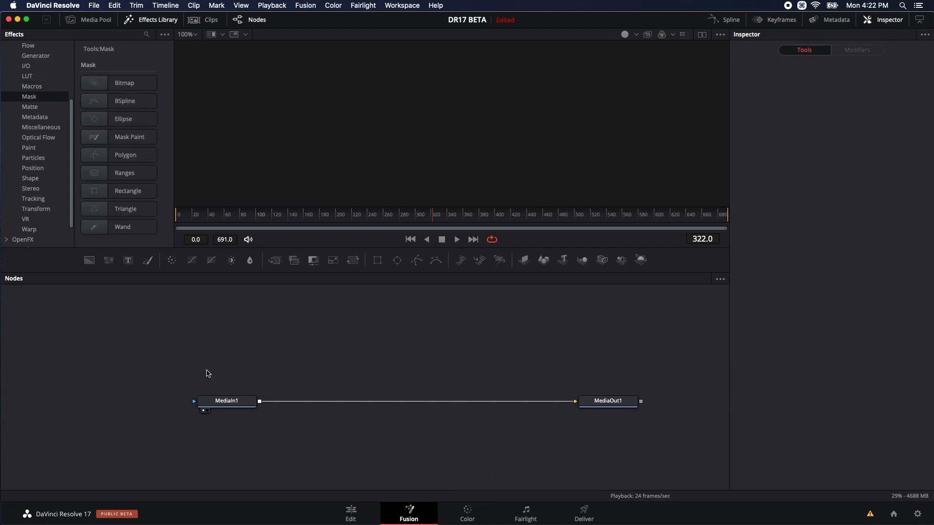
{"action": "left_click", "coordinate": [102, 157]}
{"action": "left_click_drag", "start_coordinate": [102, 157], "coordinate": [341, 327]}
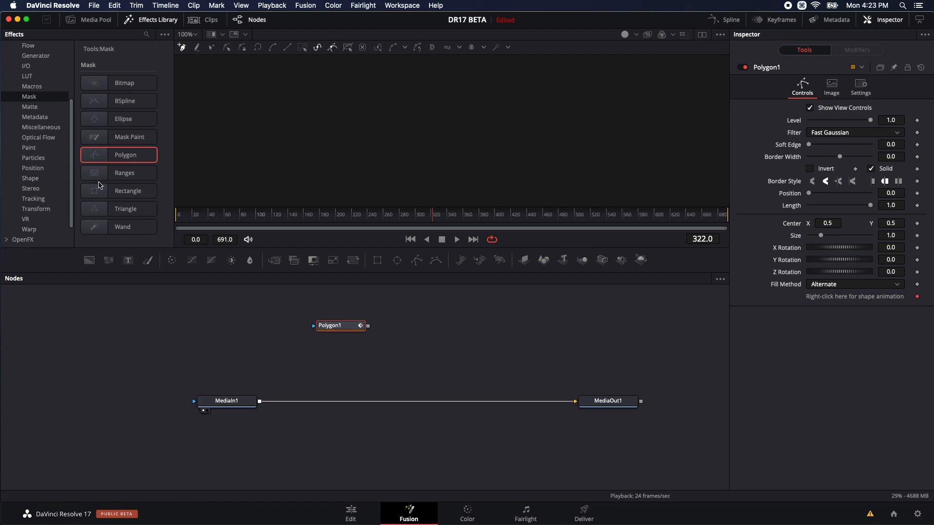
{"action": "left_click_drag", "start_coordinate": [99, 189], "coordinate": [263, 344]}
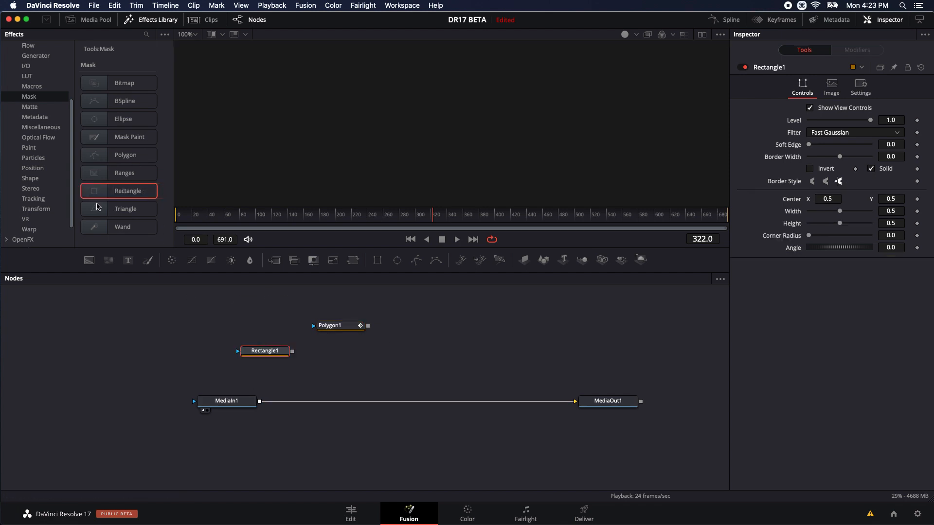
{"action": "left_click_drag", "start_coordinate": [107, 209], "coordinate": [479, 335]}
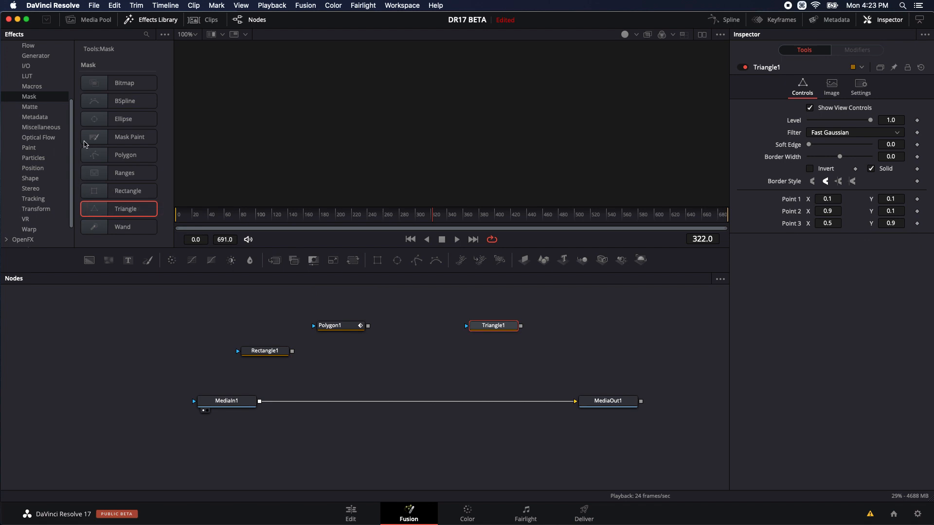
- Add an unconnected Bitmap mask node between the Polygon1 node and the MediaIn1–MediaOut1 link
{"action": "left_click", "coordinate": [95, 86]}
{"action": "left_click_drag", "start_coordinate": [94, 83], "coordinate": [381, 304]}
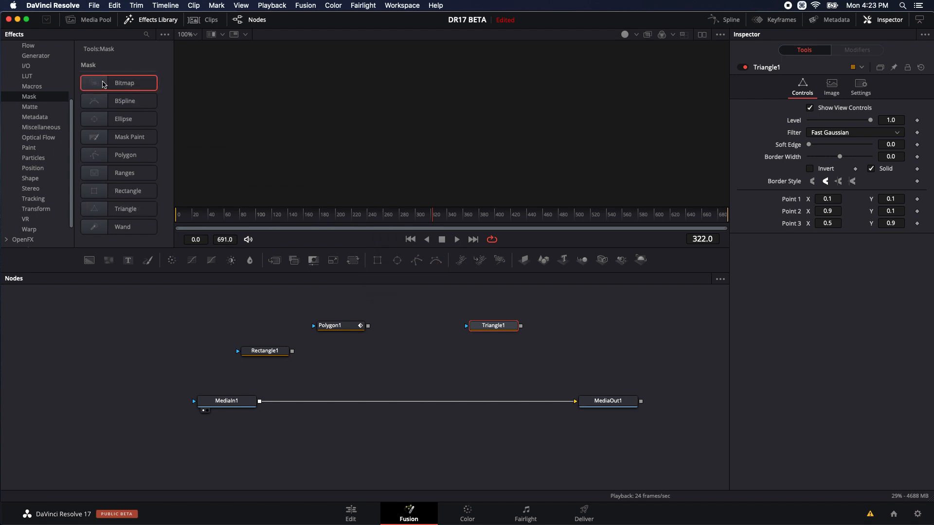
{"action": "left_click_drag", "start_coordinate": [105, 84], "coordinate": [420, 318]}
{"action": "left_click_drag", "start_coordinate": [99, 83], "coordinate": [398, 373]}
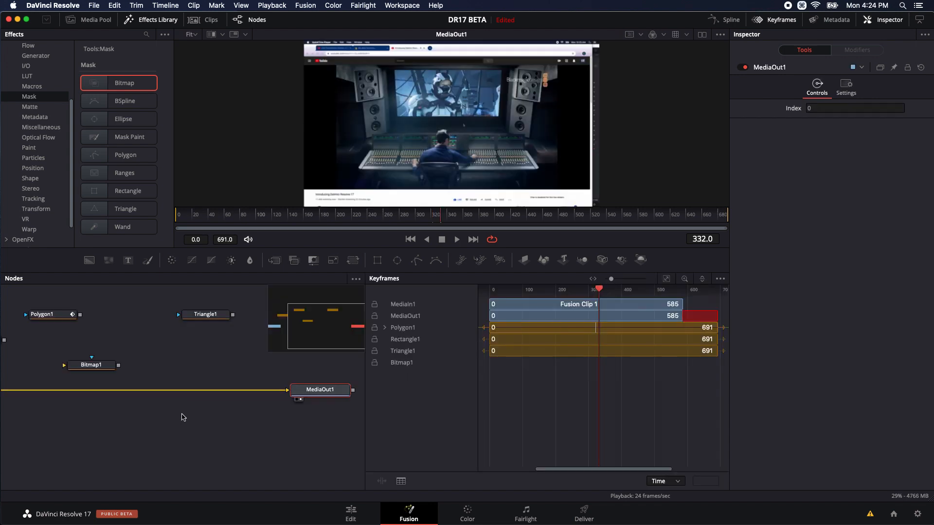
{"action": "left_click_drag", "start_coordinate": [173, 440], "coordinate": [220, 446]}
{"action": "scroll", "coordinate": [221, 446], "scroll_direction": "up", "scroll_amount": 3}
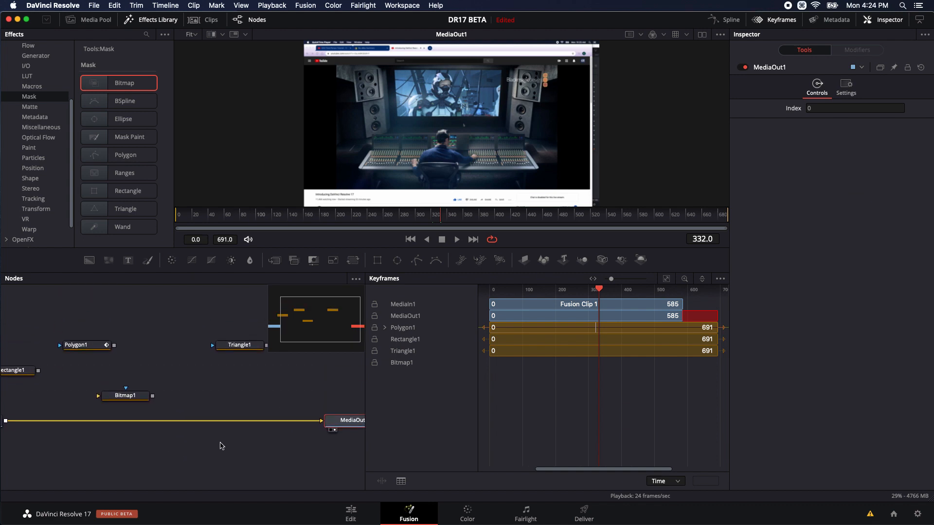